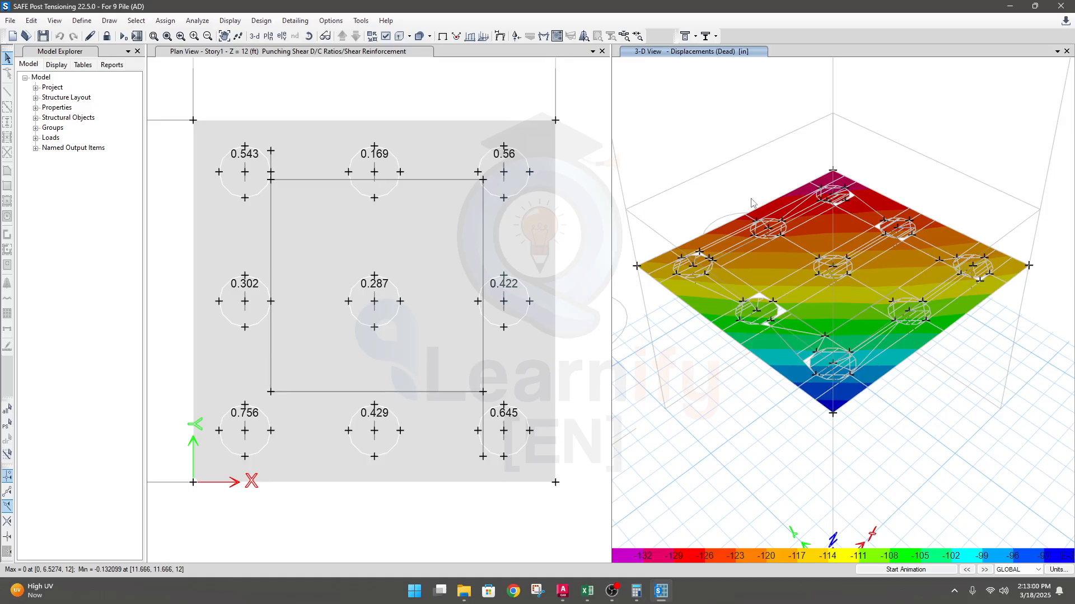
Set the slab clear cover to 3 in for both top and bottom in the concrete design preferences
middle_click_drag(733, 420, 741, 420)
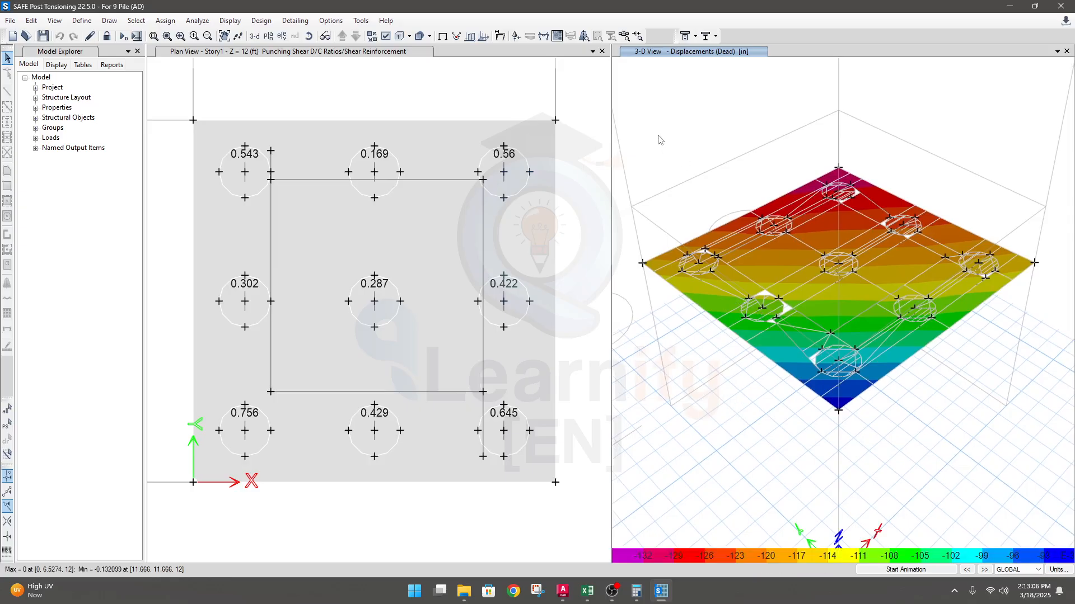
left_click(260, 22)
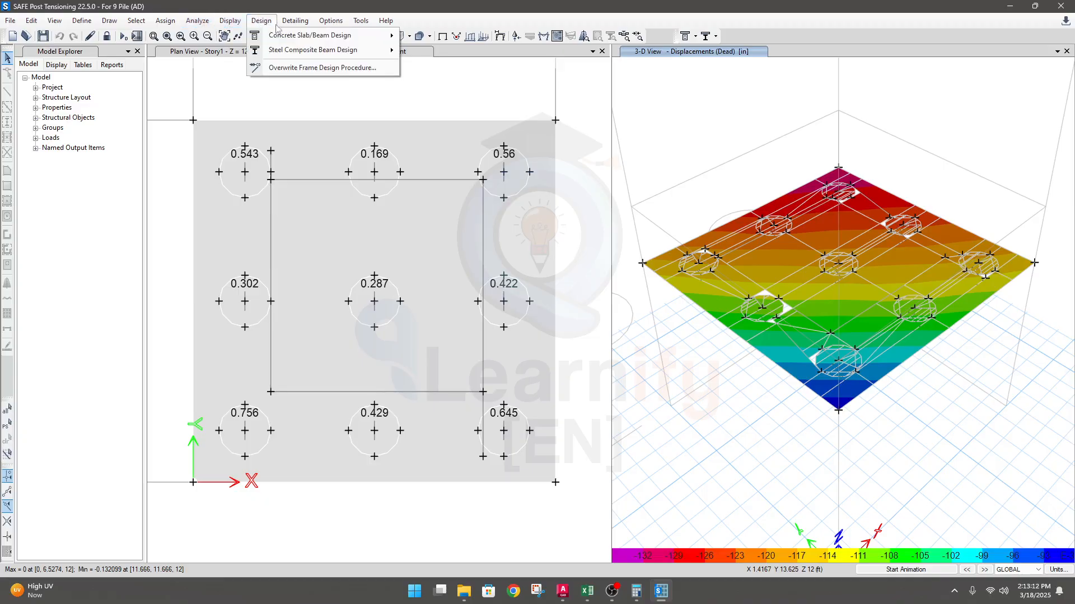
mouse_move(282, 37)
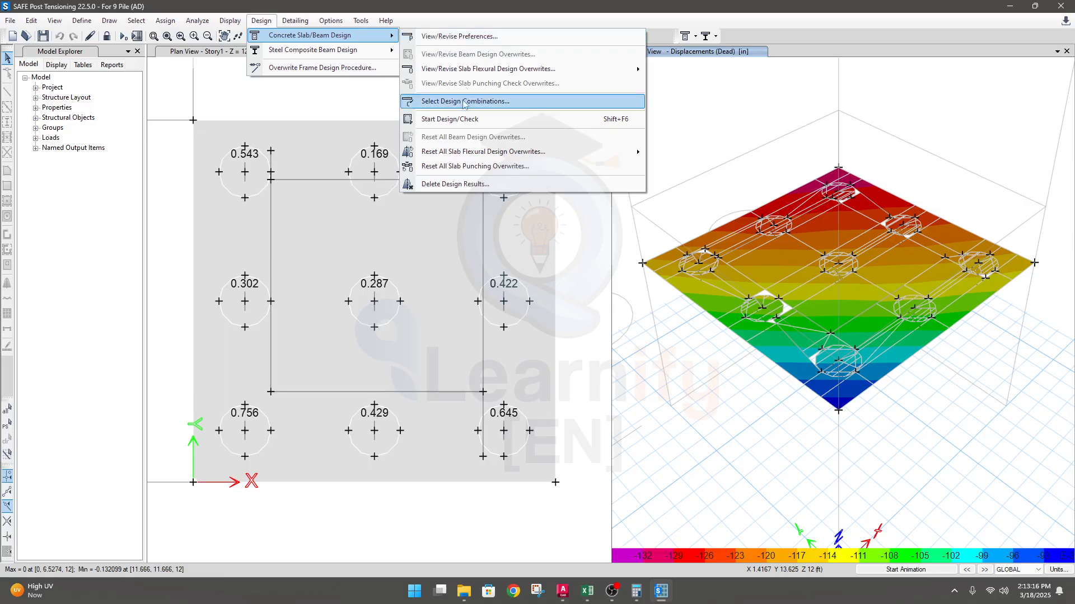
left_click(459, 37)
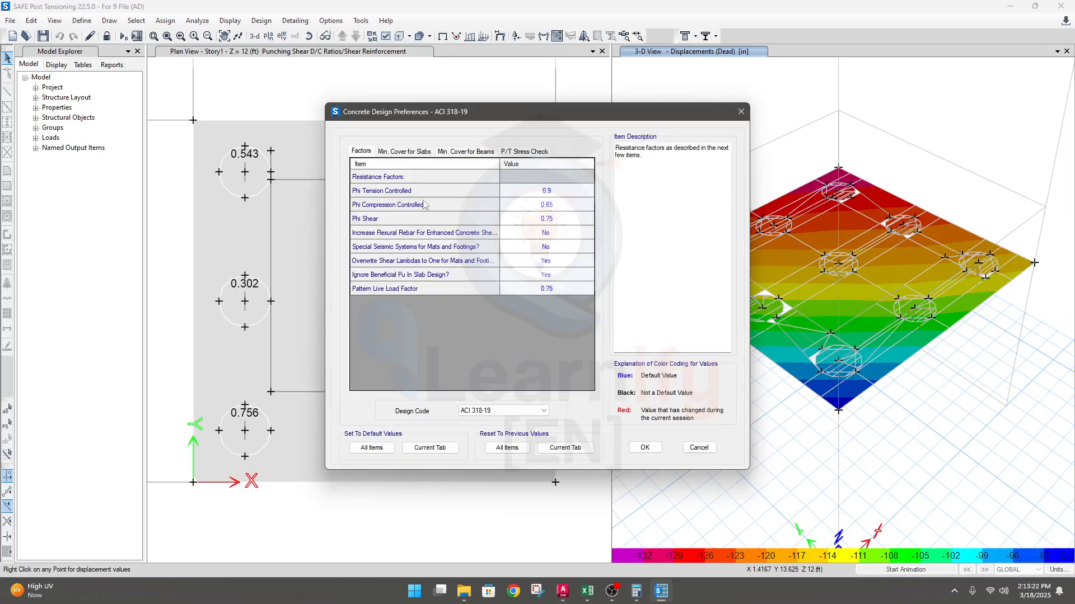
left_click(404, 152)
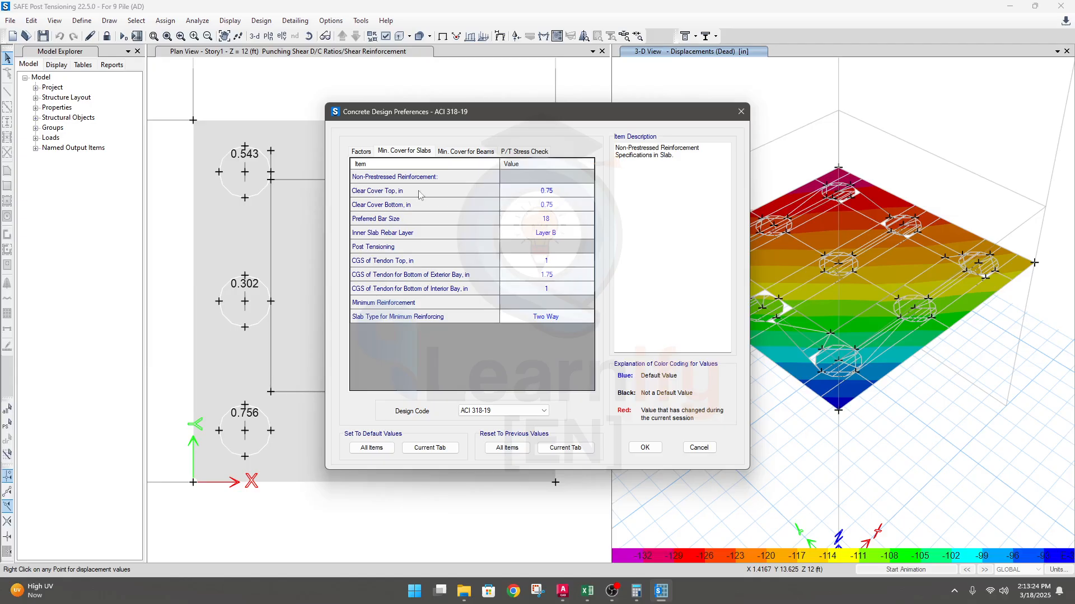
left_click(565, 190)
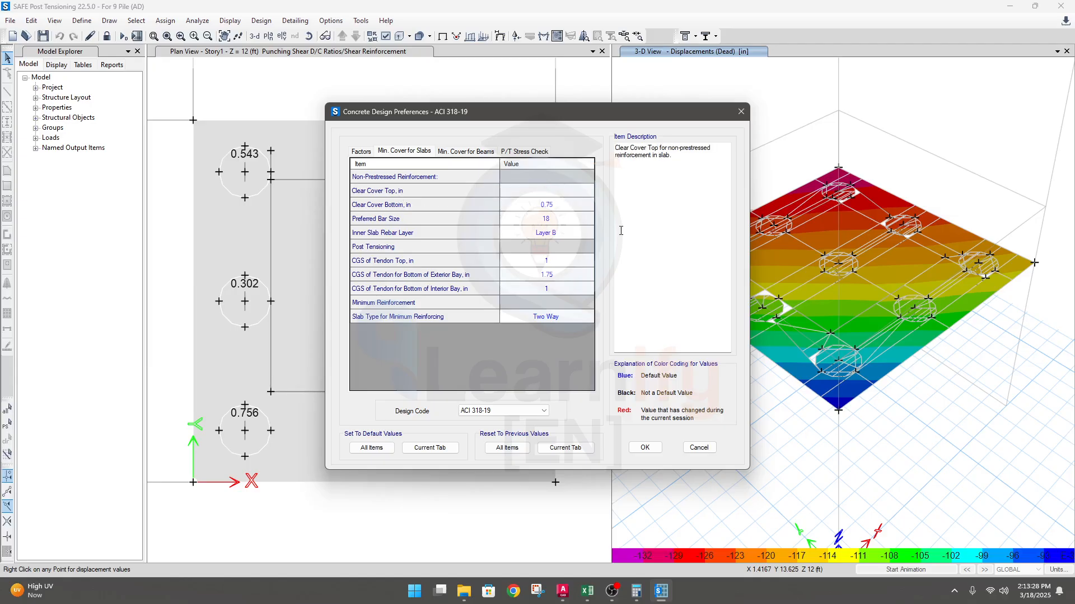
left_click(558, 204)
type("3")
double_click(553, 204)
key("Return")
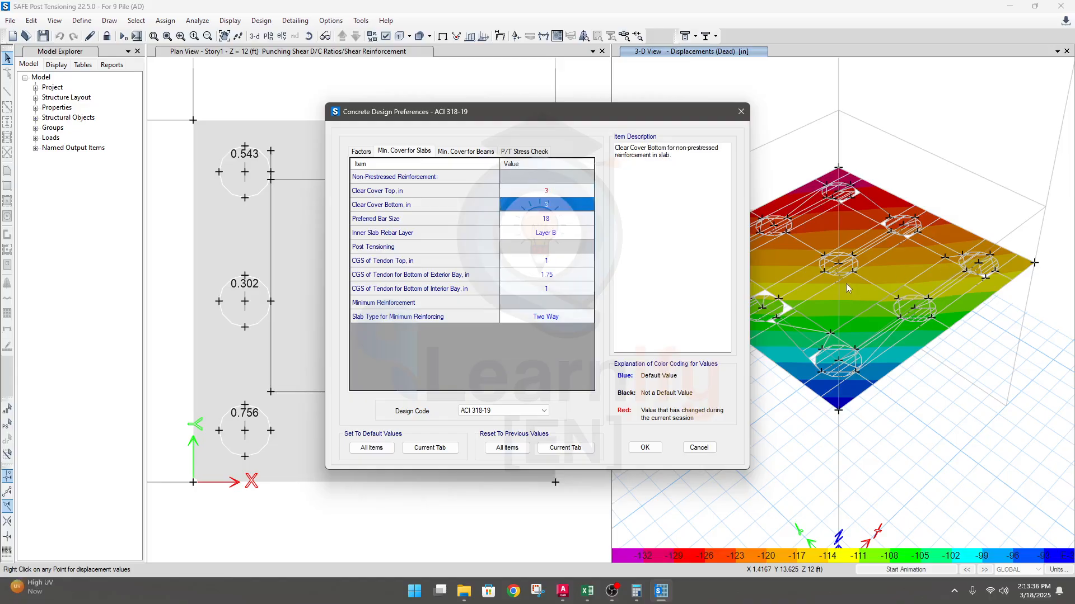
Set the preferred bar size for non-prestressed slab reinforcement to 20
left_click_drag(457, 114, 404, 118)
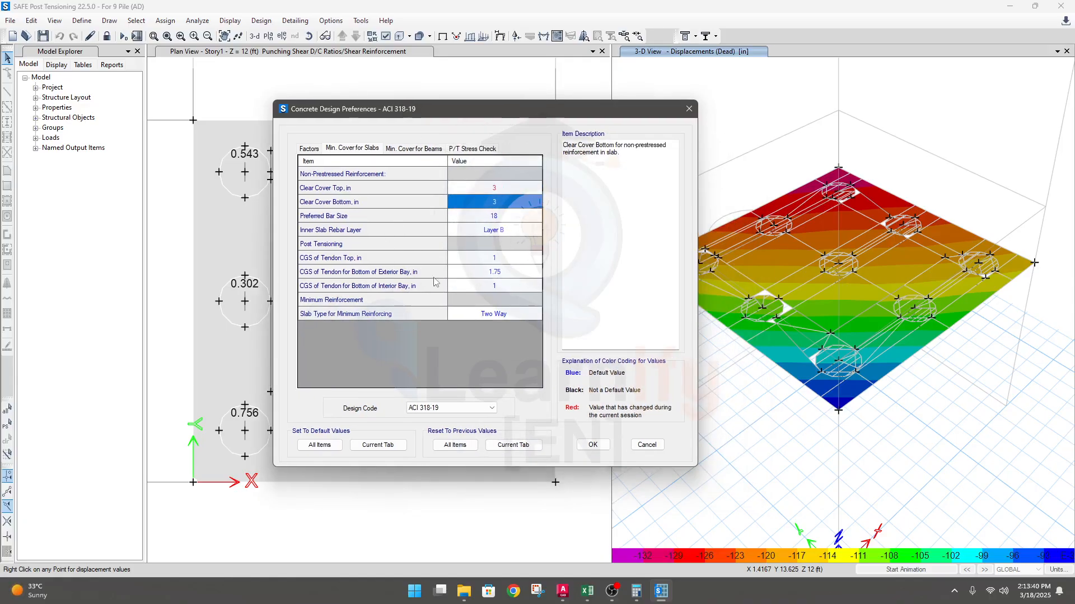
left_click(493, 219)
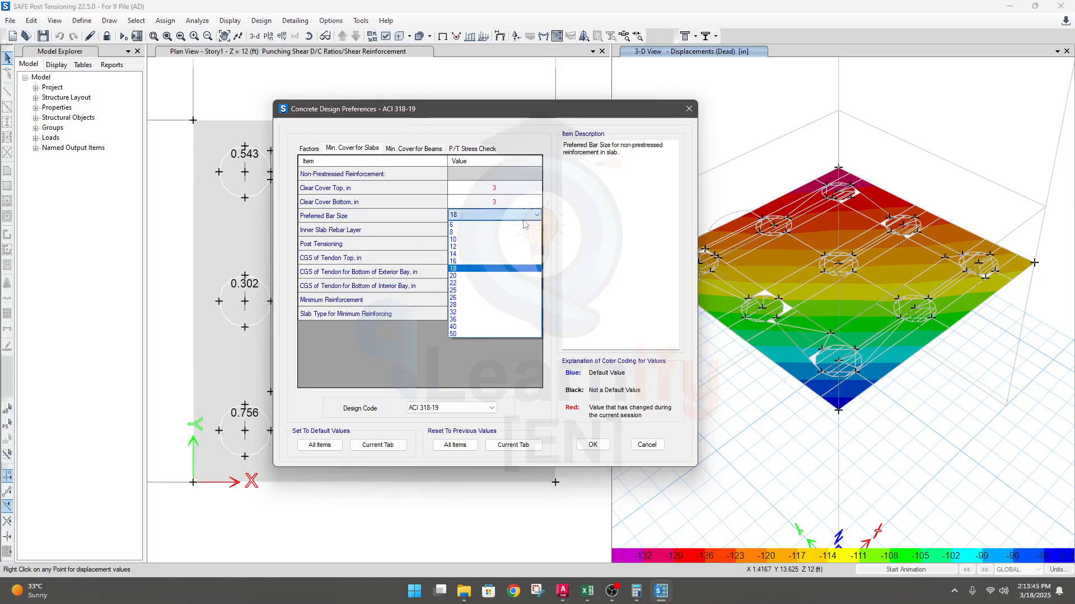
left_click(489, 276)
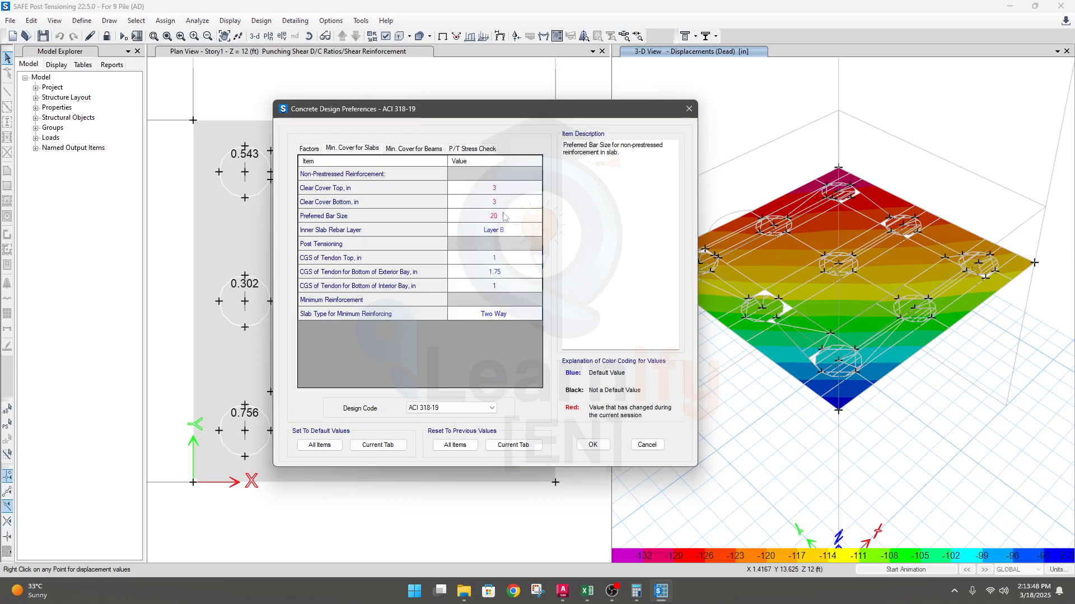
Review the remaining concrete design preferences, select ACI 318-19 as the design code and accept the preferences
left_click(402, 149)
left_click(475, 149)
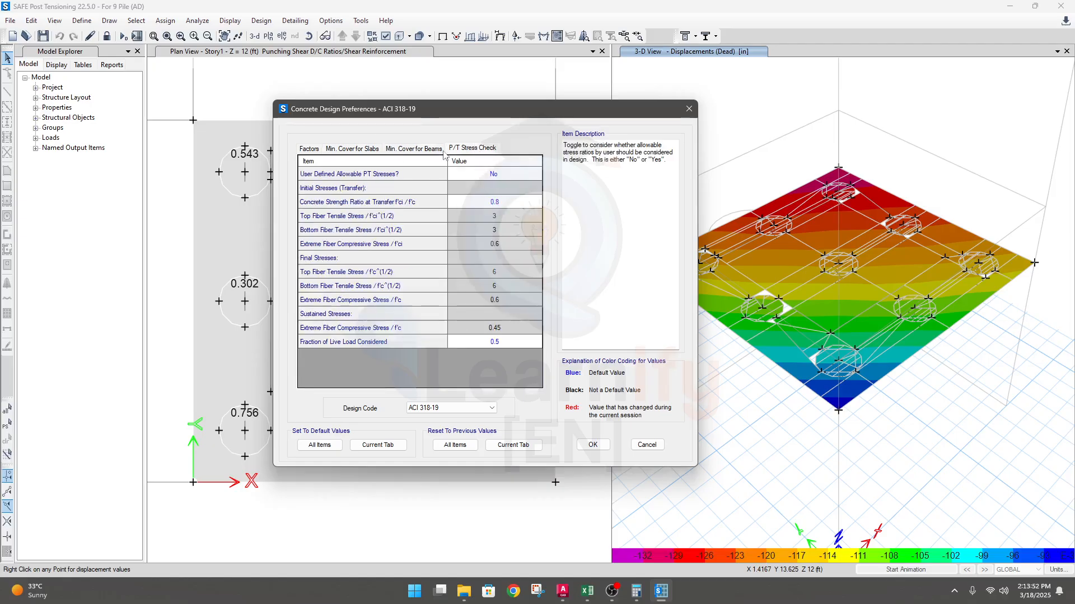
left_click(359, 150)
left_click(308, 149)
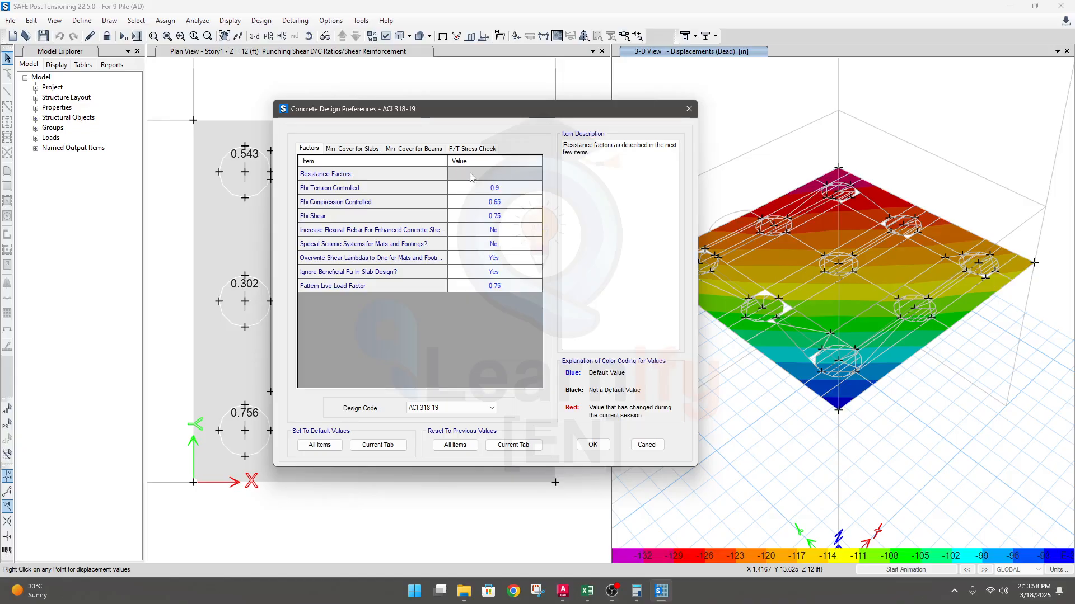
left_click(480, 407)
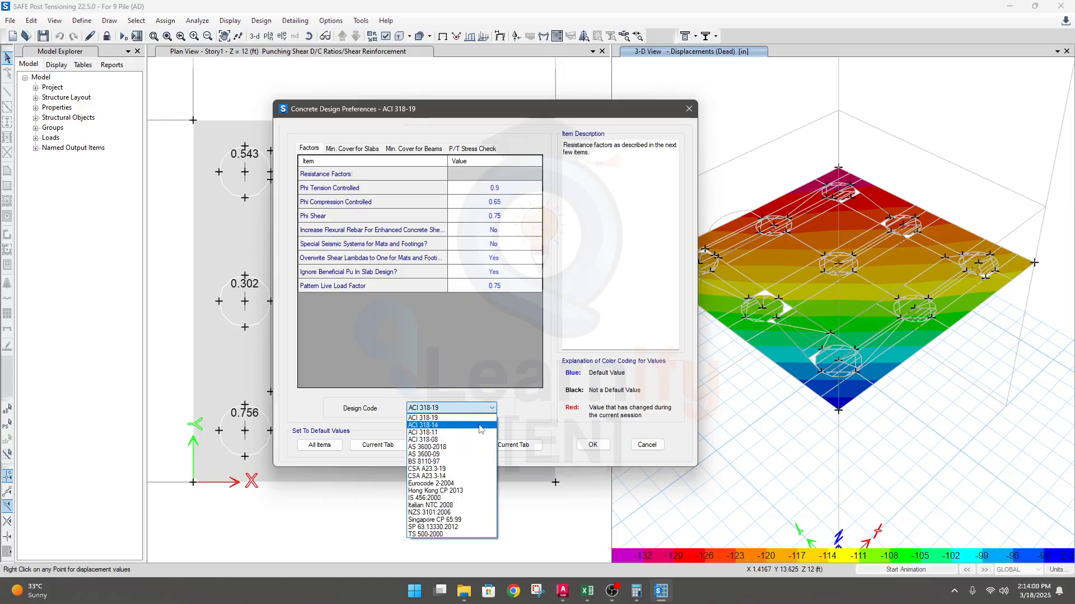
left_click(432, 419)
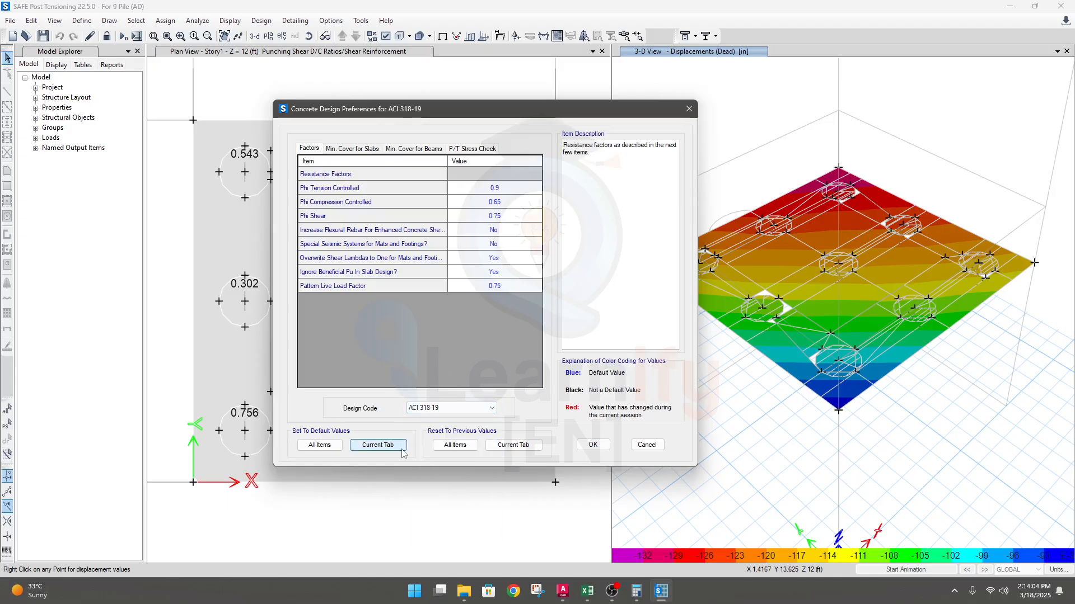
left_click(591, 445)
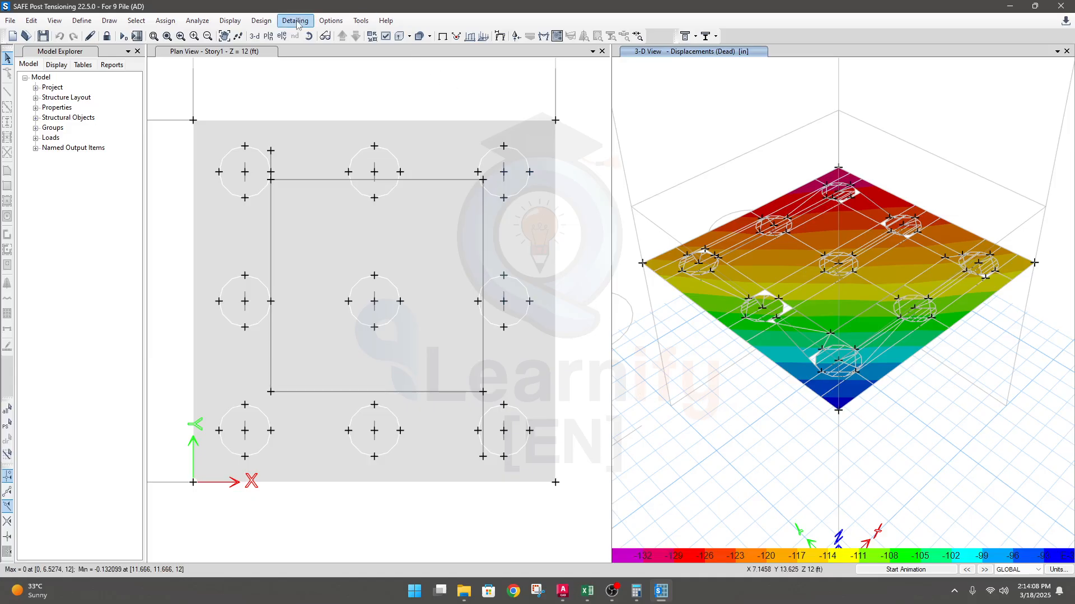
Review the strength load combinations selected for concrete slab/beam design and accept the selection
left_click(268, 21)
mouse_move(289, 38)
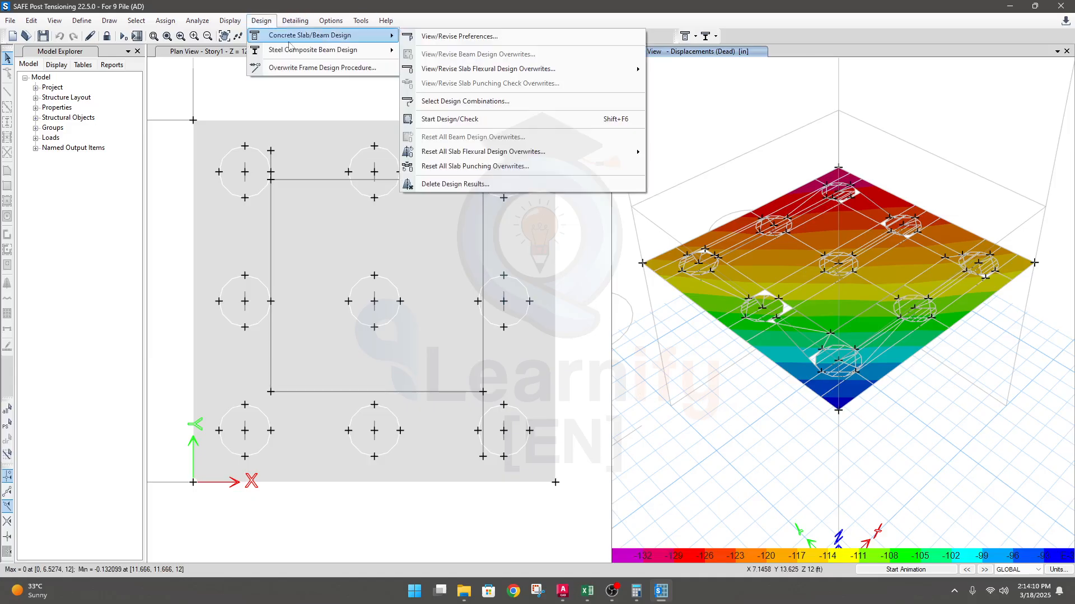
left_click(438, 102)
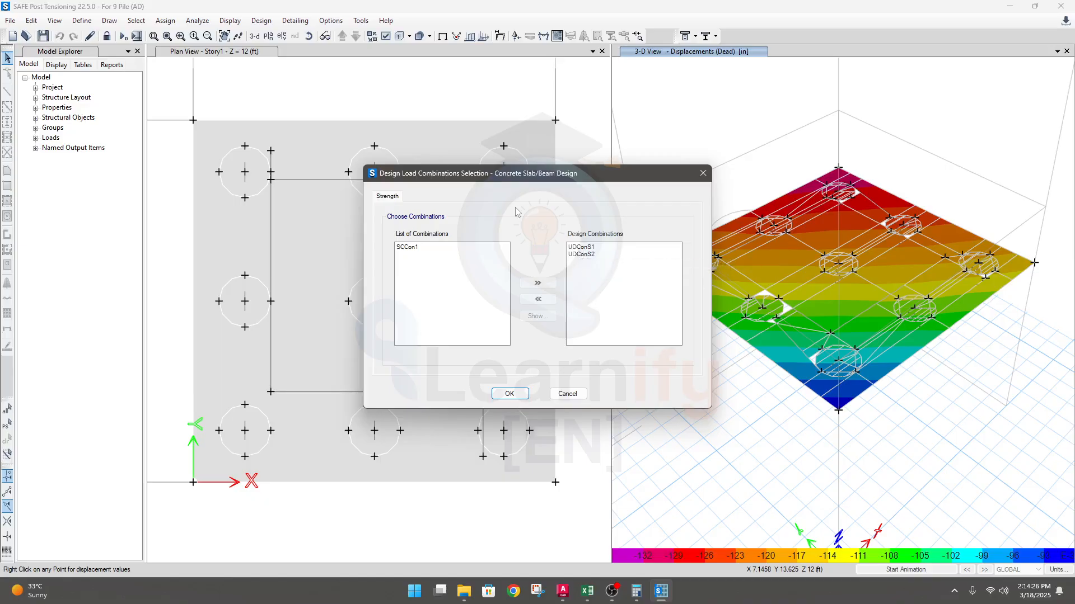
left_click(509, 394)
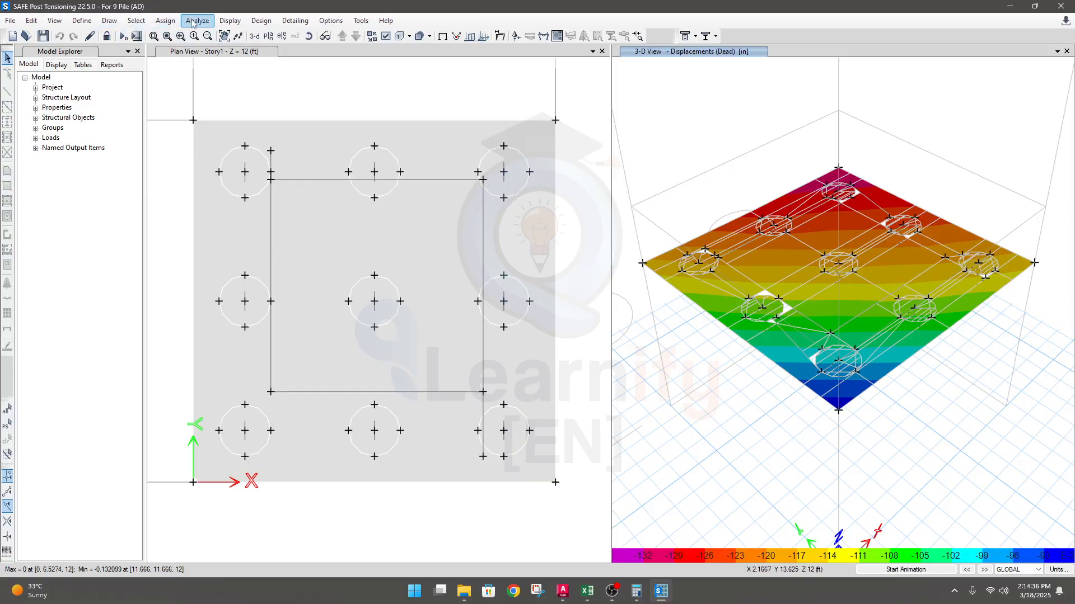
Rerun the analysis and design of the pile cap with the revised preferences
left_click(259, 20)
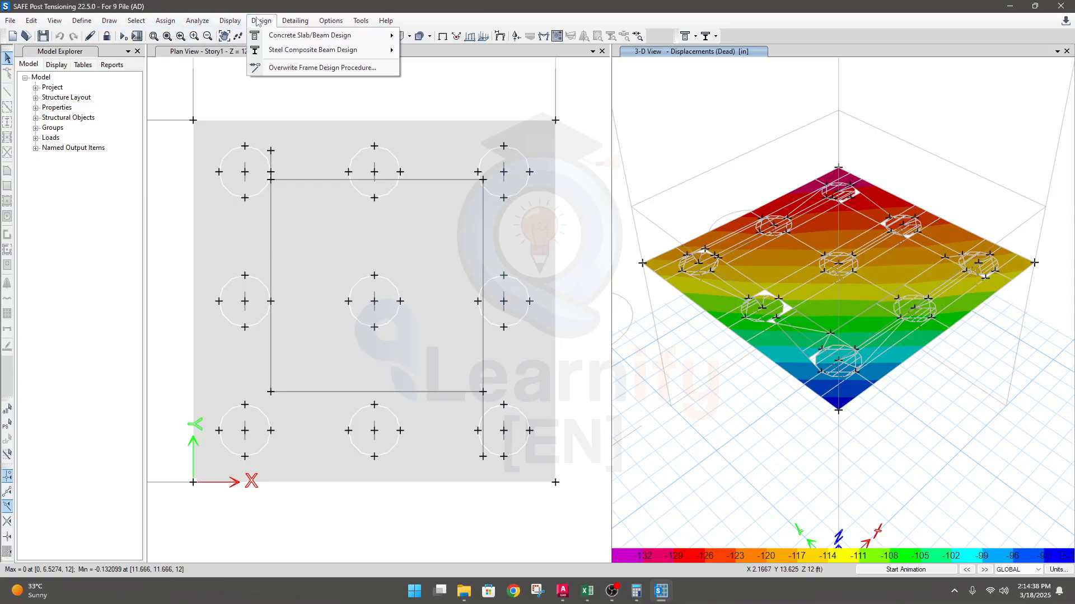
mouse_move(222, 25)
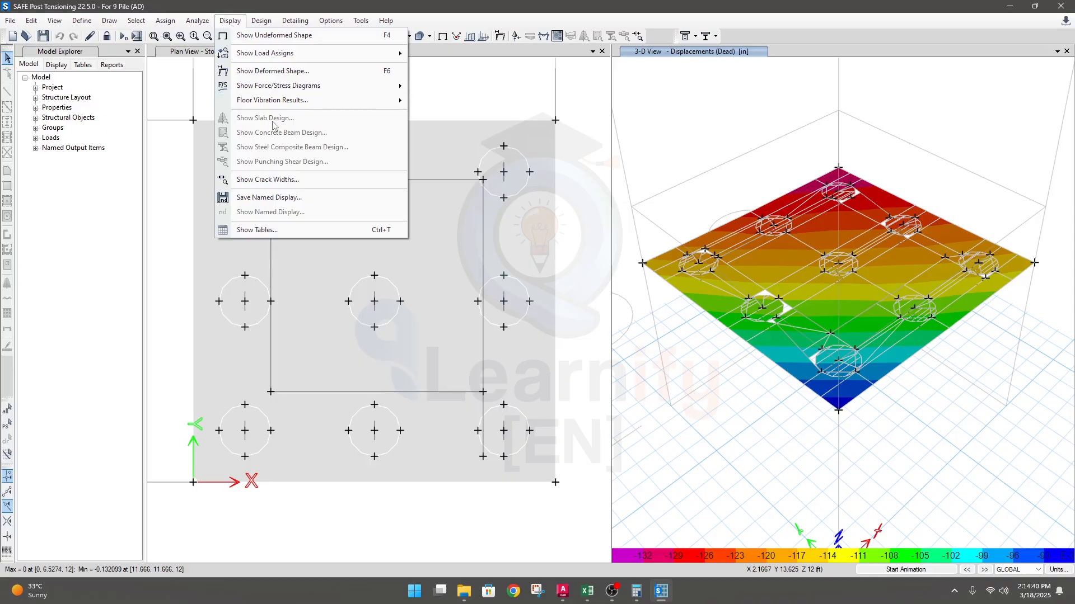
left_click(140, 3)
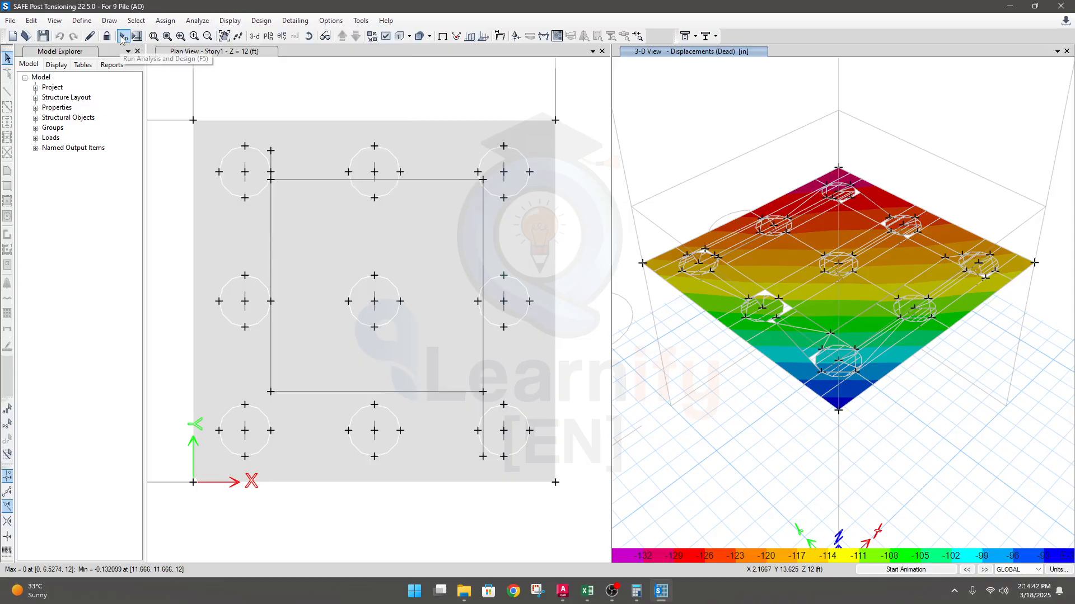
left_click(122, 37)
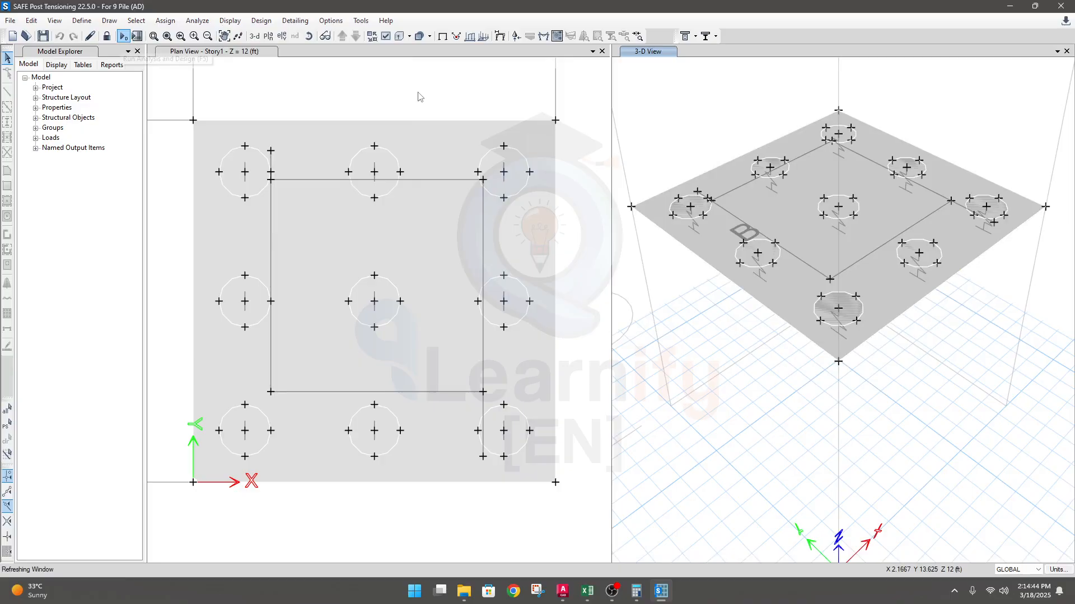
Open the slab design display settings for the plan view and set the design basis to Finite Element Based
middle_click_drag(394, 92, 397, 109)
left_click(220, 21)
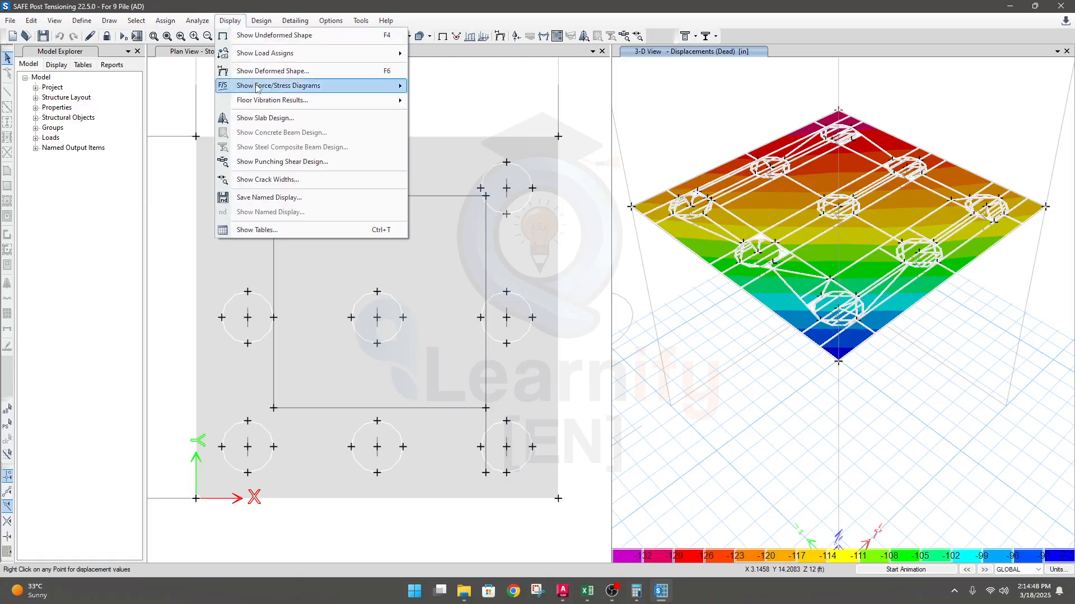
left_click(262, 119)
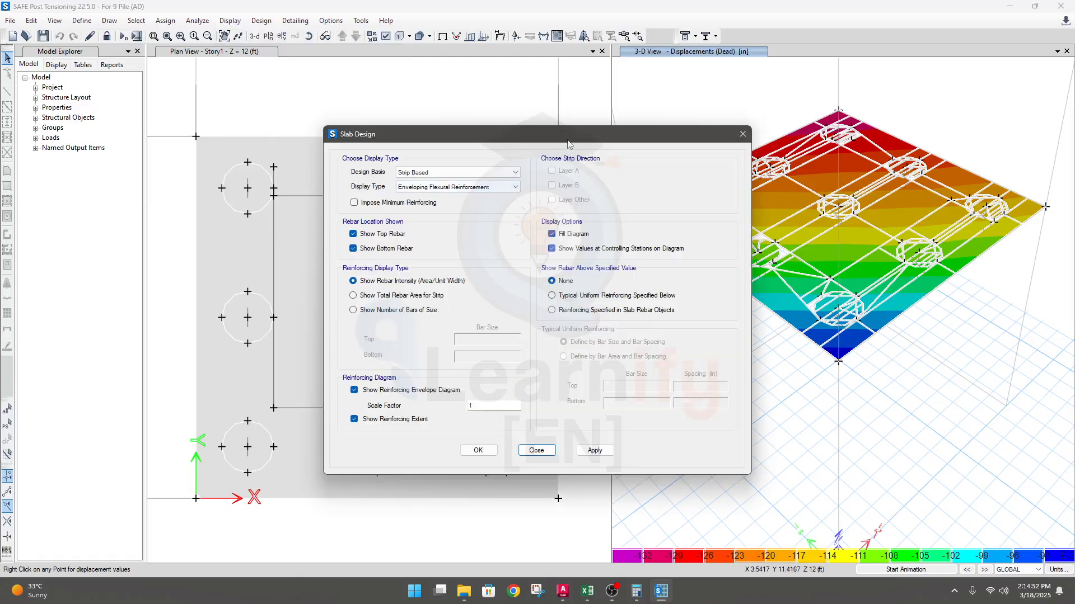
left_click_drag(568, 144, 477, 96)
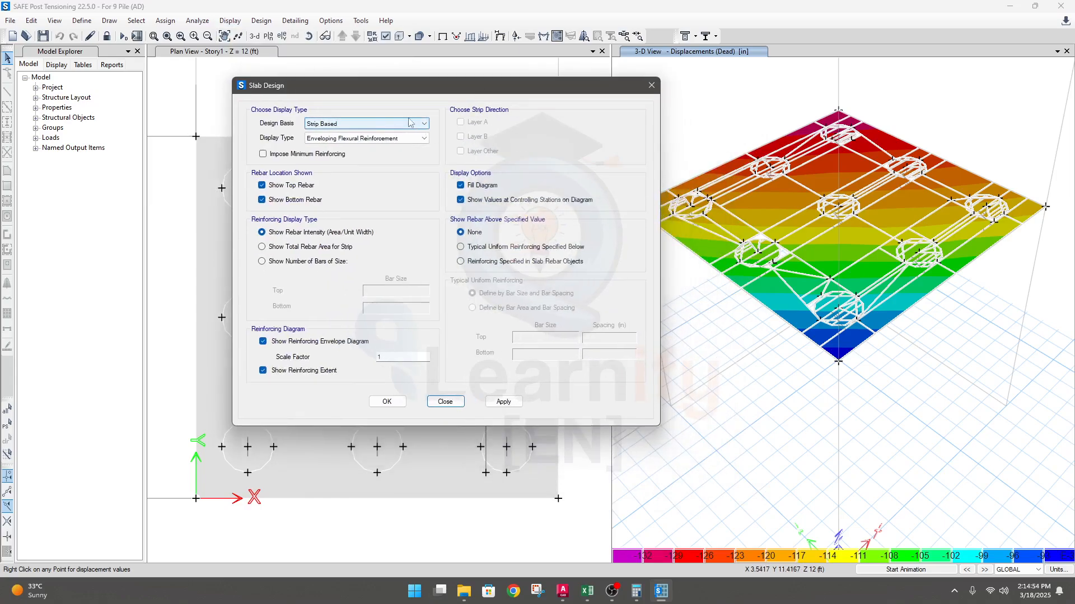
left_click(376, 123)
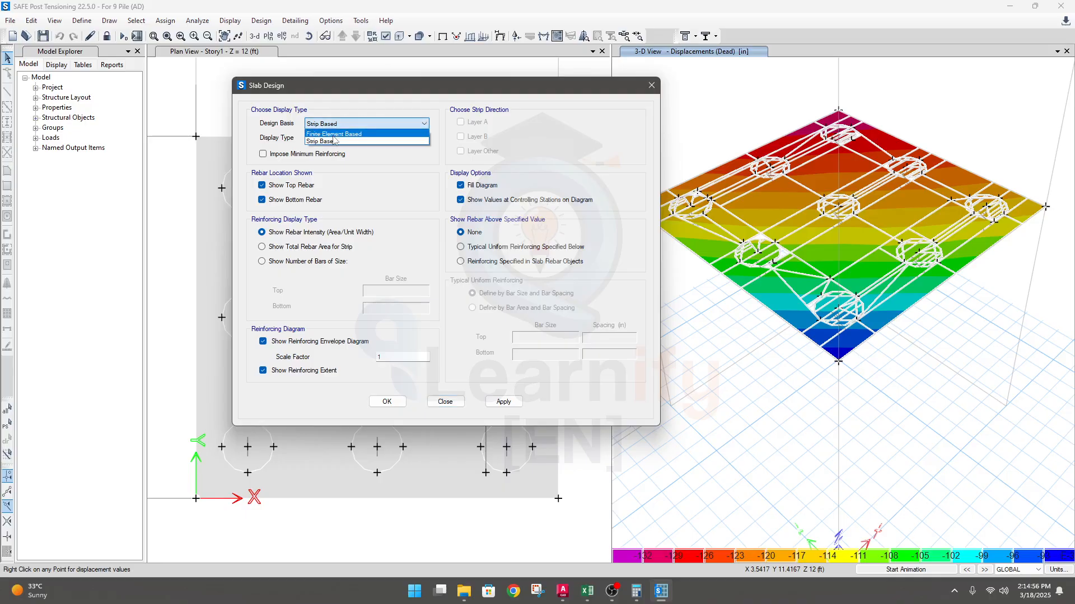
left_click(369, 135)
left_click_drag(542, 94, 484, 110)
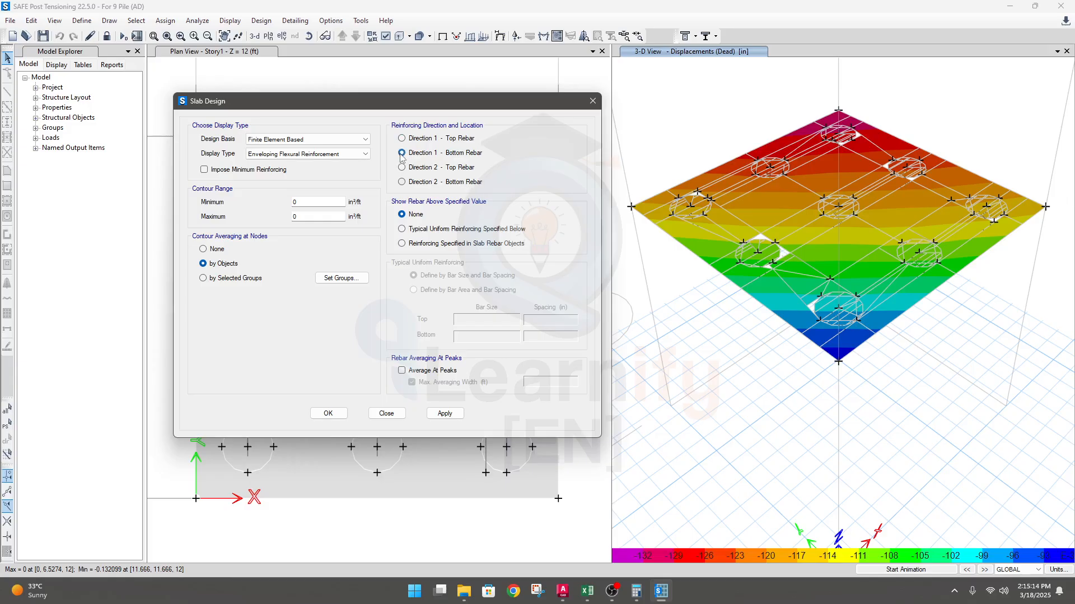
left_click_drag(534, 102, 503, 163)
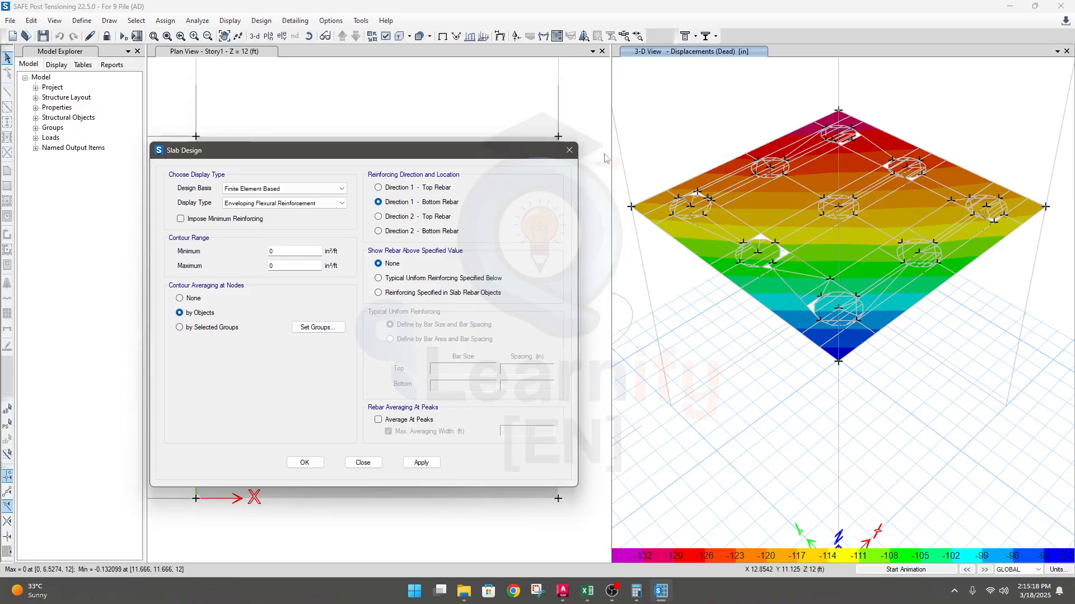
Show the undeformed shape in the 3-D view
left_click(680, 139)
middle_click_drag(689, 134, 693, 145)
left_click(442, 36)
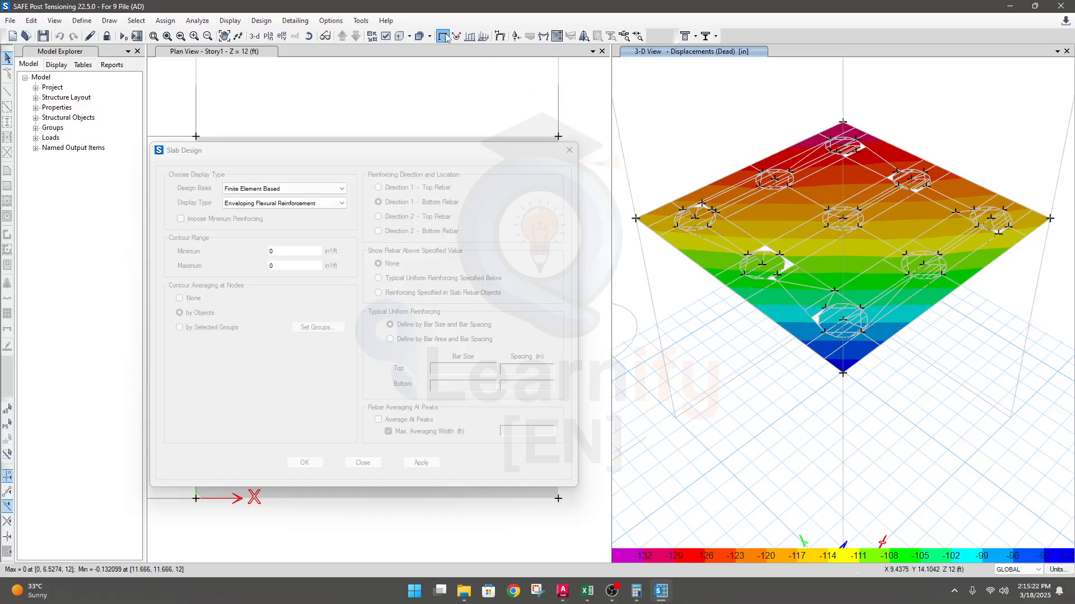
middle_click_drag(723, 139, 725, 158)
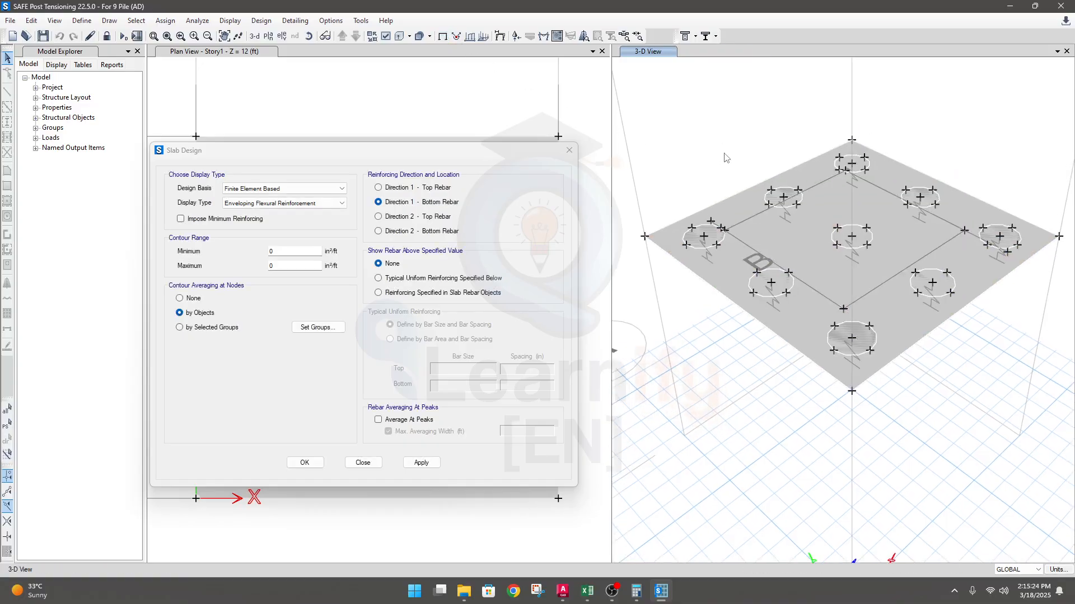
Turn on the display of shell local axes in the 3-D view and apply the view options
left_click(386, 36)
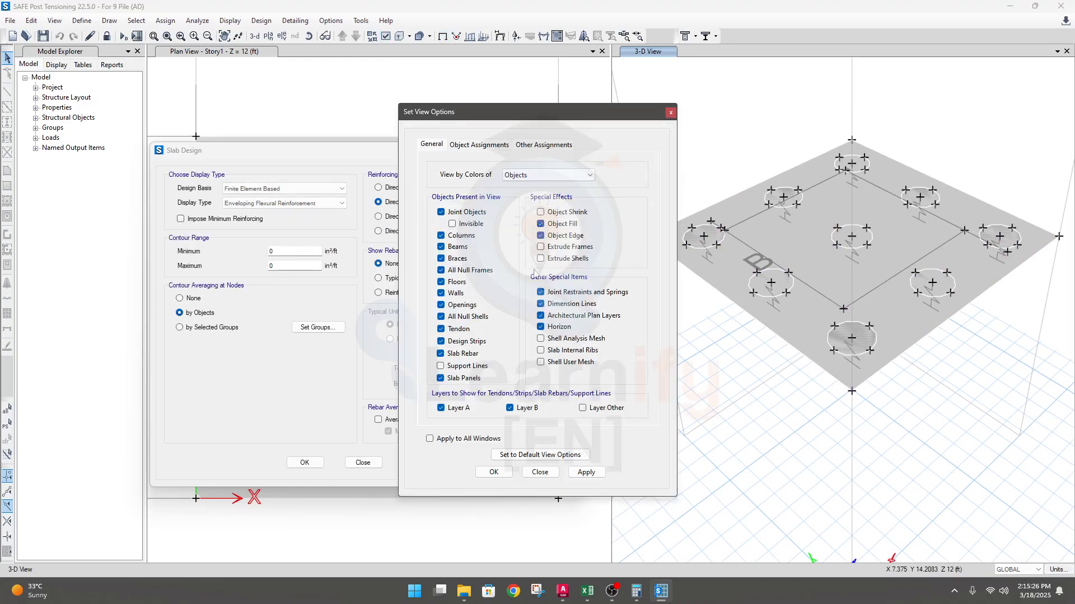
left_click(480, 147)
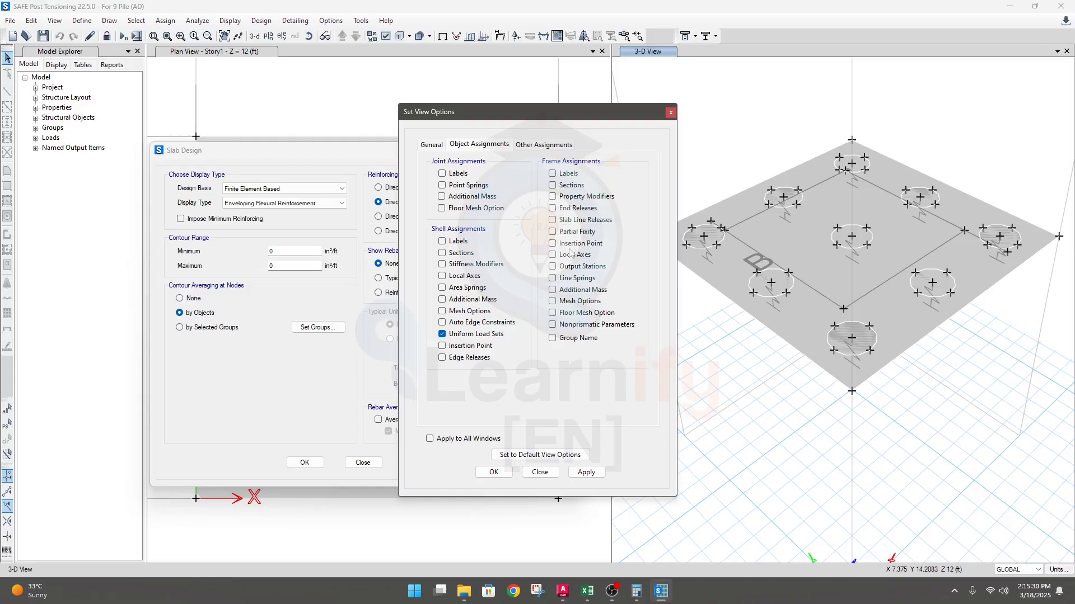
left_click(442, 276)
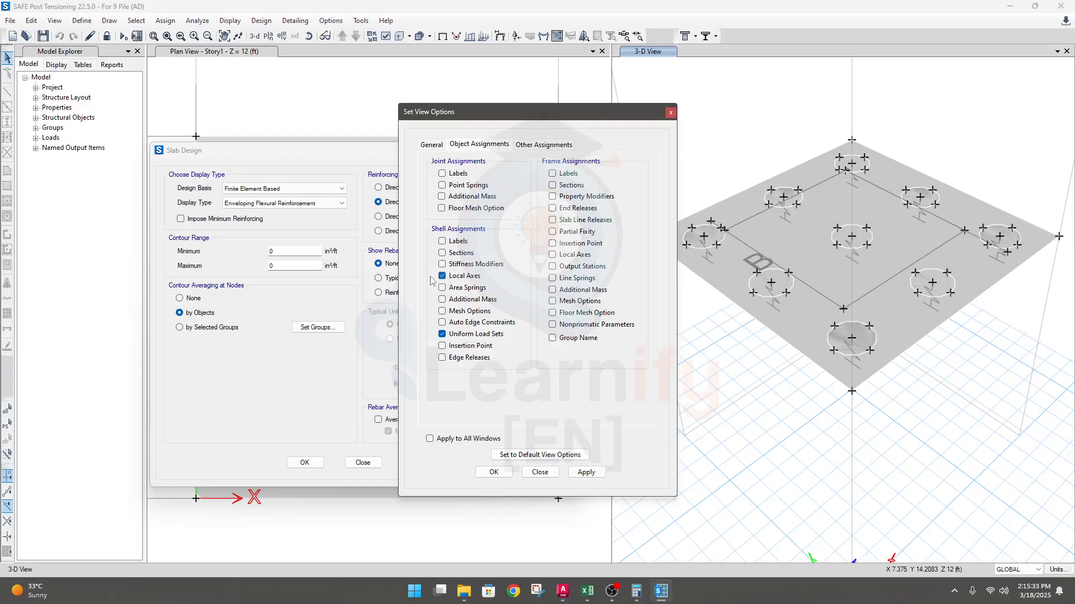
left_click(592, 475)
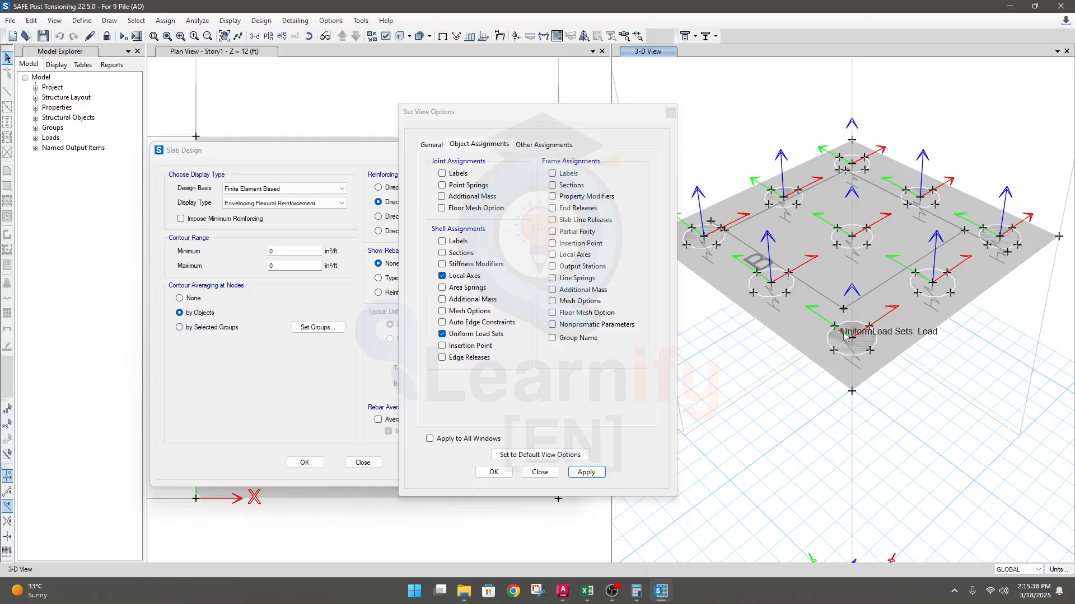
middle_click_drag(908, 525, 904, 491)
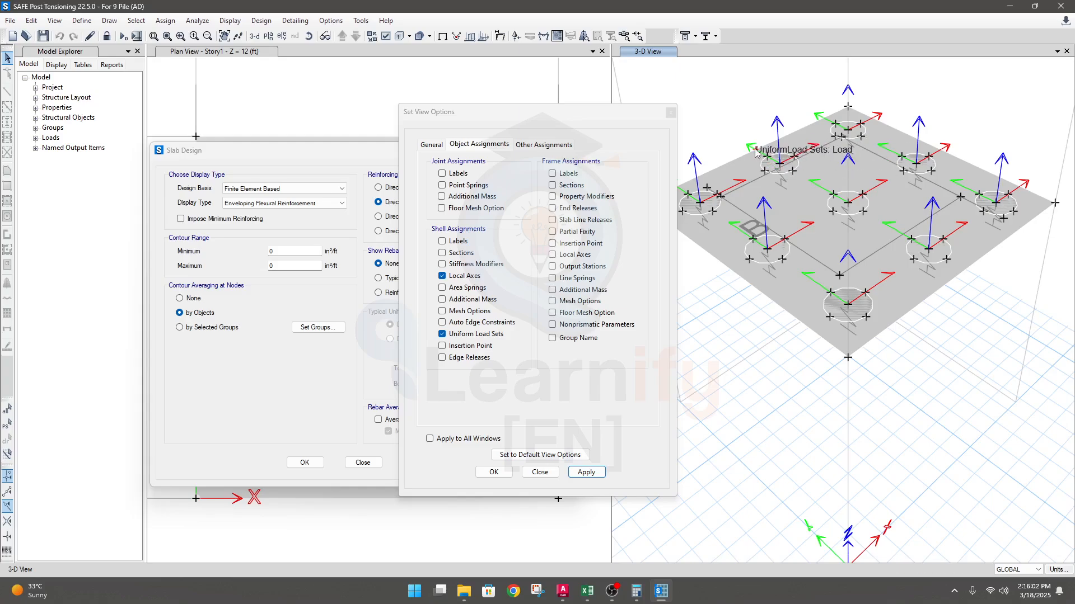
Switch to Chrome, open a browsing profile and search Google for "local axis in etbaas"
left_click(513, 591)
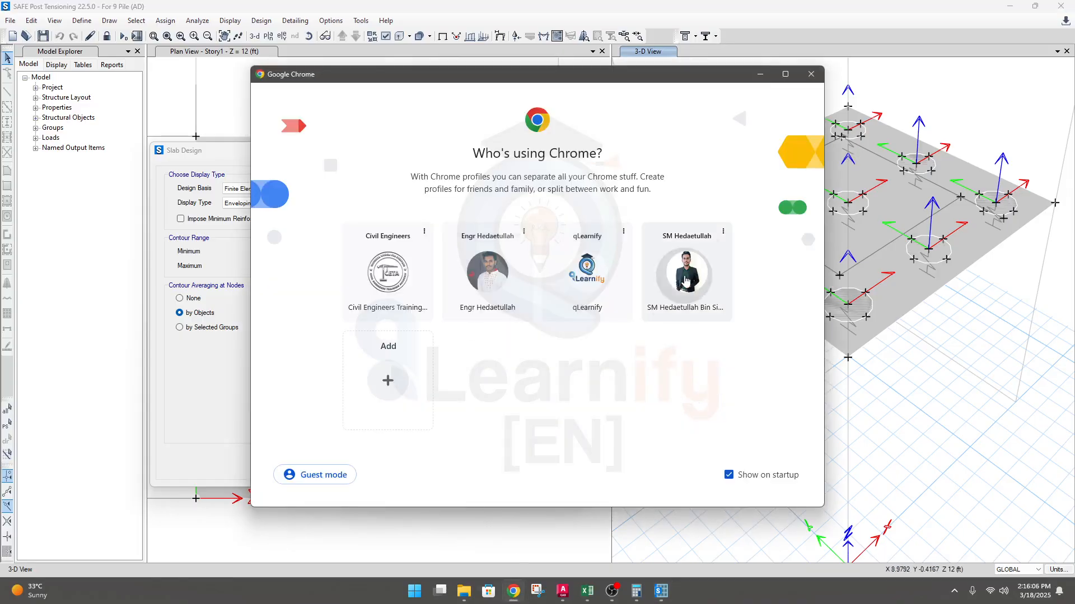
left_click(666, 280)
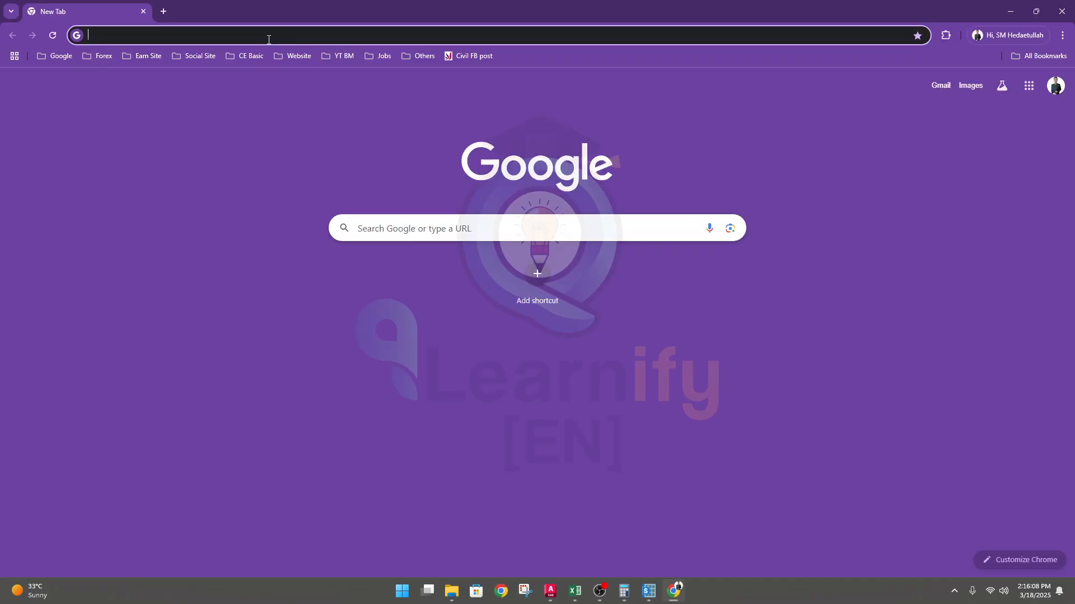
type("a")
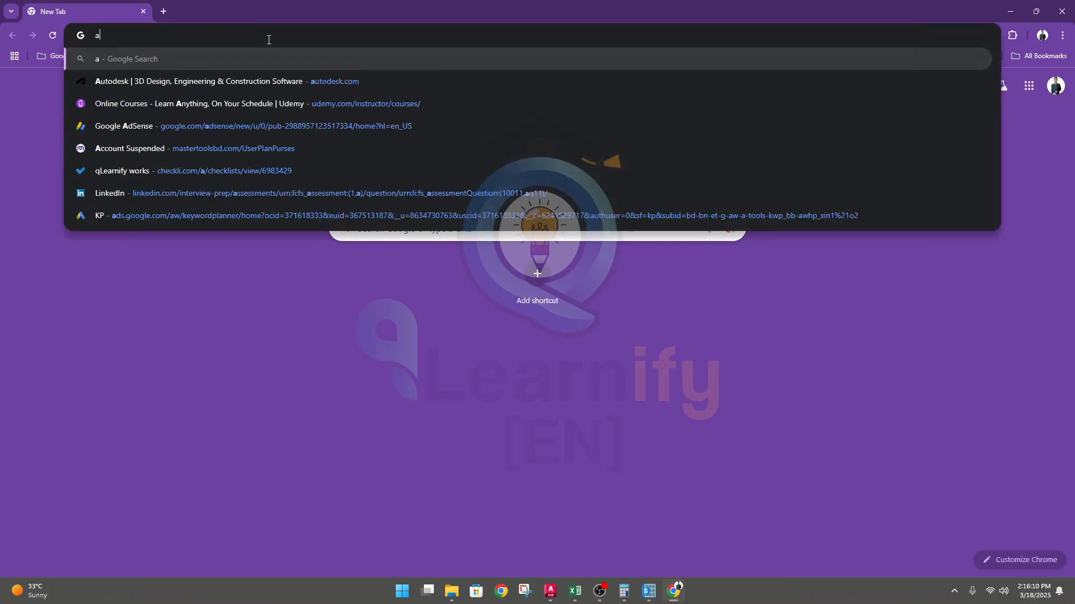
type("xis in etbaas")
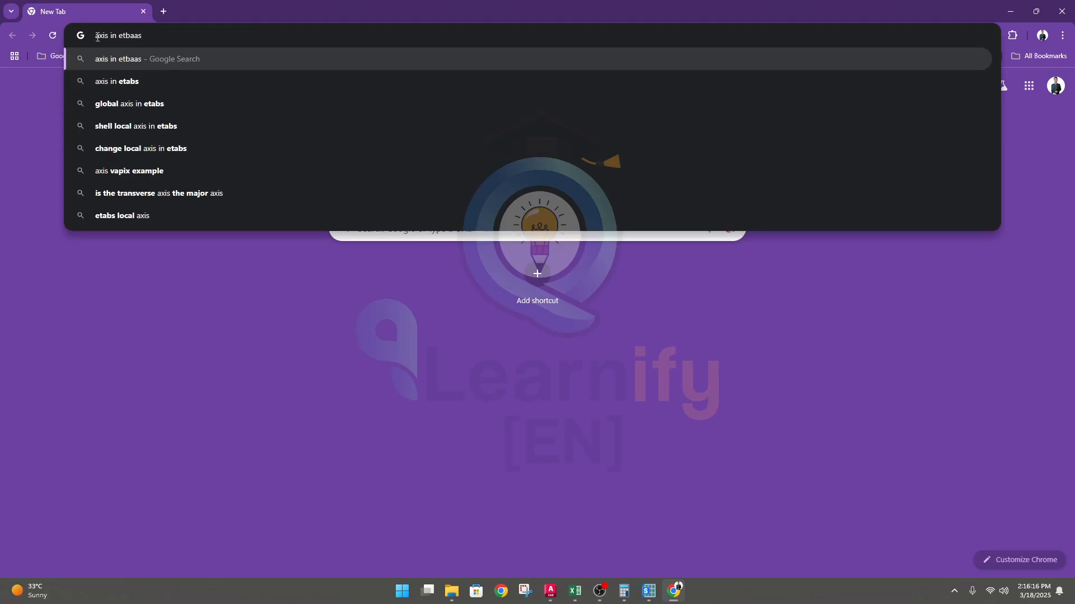
type("local")
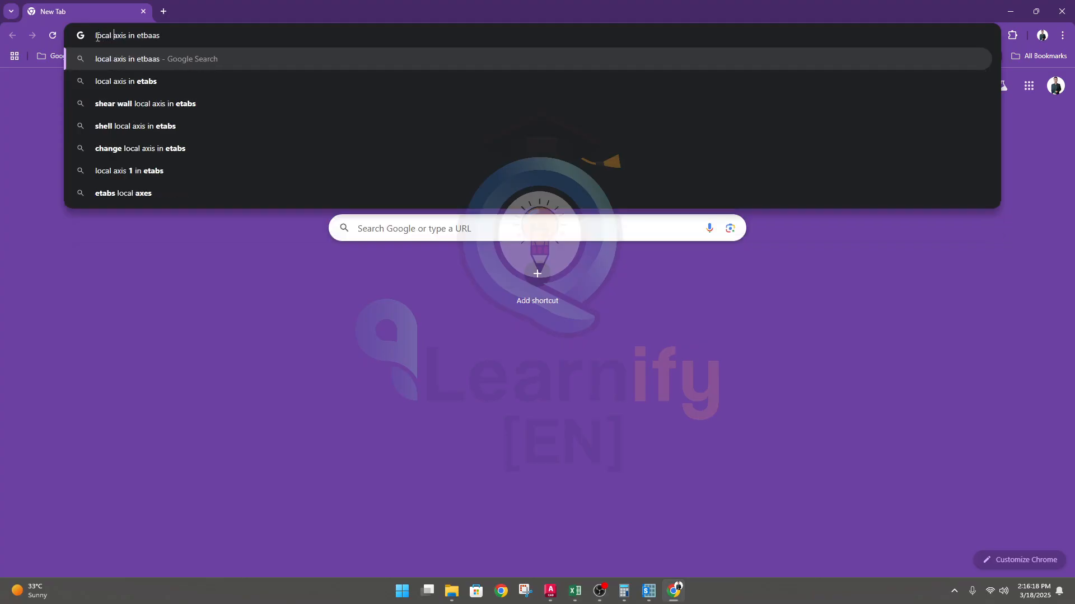
key("Return")
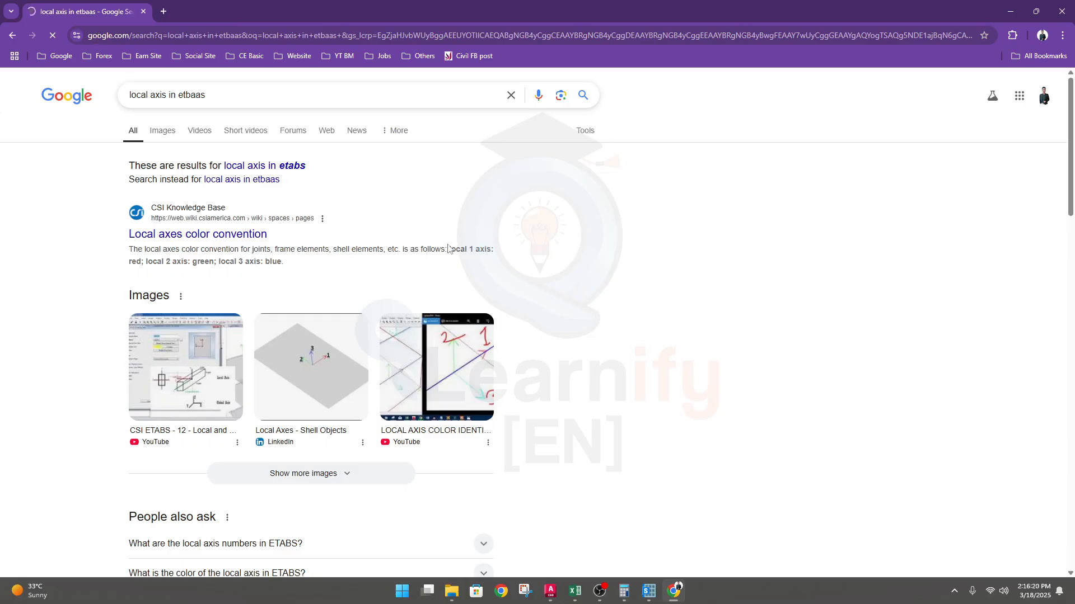
Read the local axes color convention for axes 1, 2 and 3 in the search results and return to SAFE
scroll(607, 374, "down", 1)
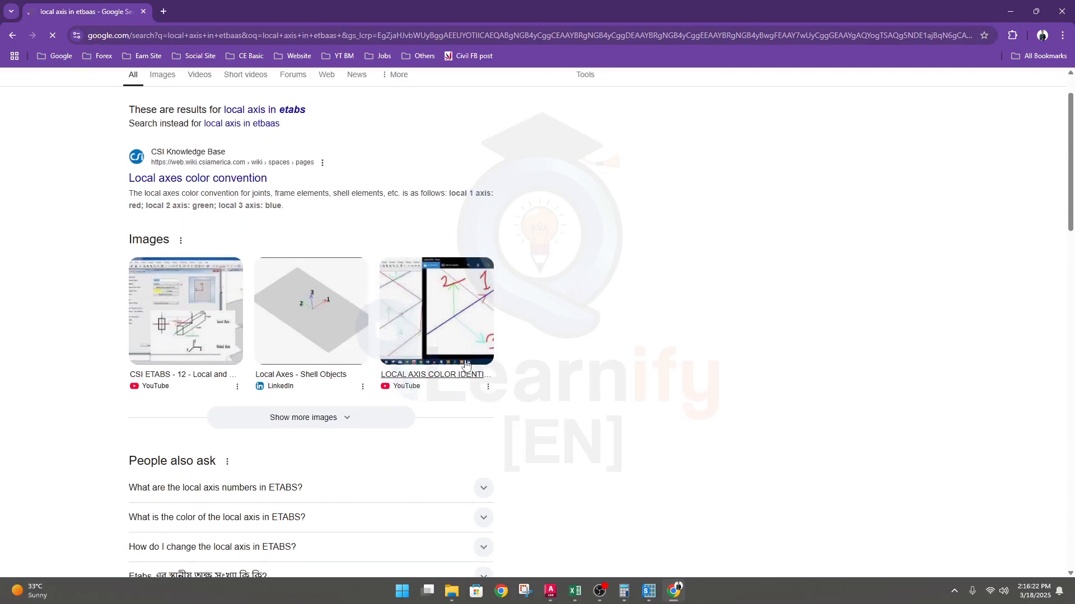
scroll(666, 361, "down", 1)
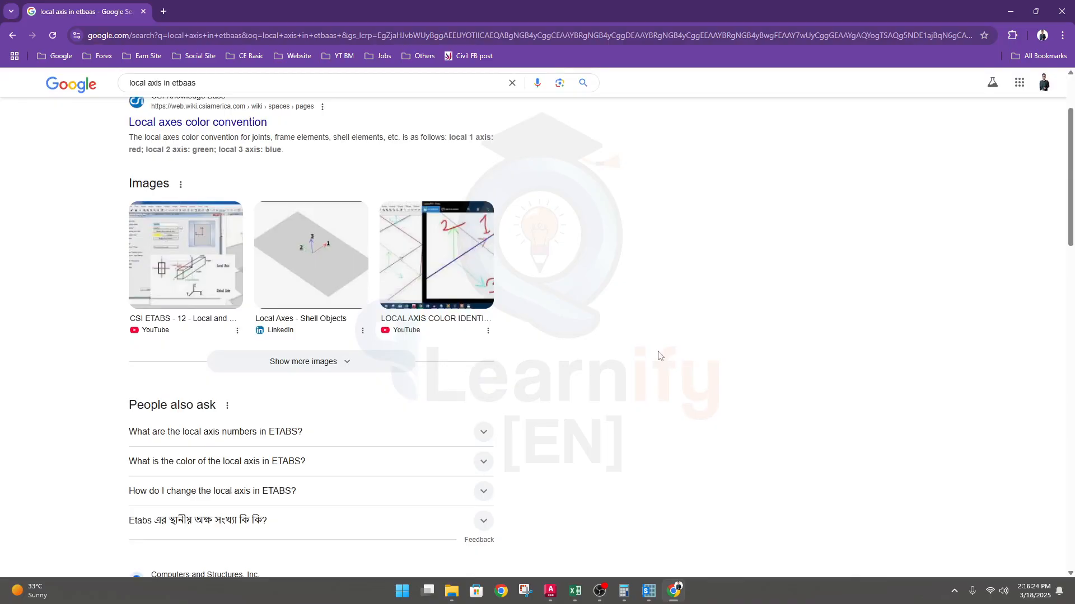
scroll(660, 355, "down", 2)
scroll(616, 353, "down", 1)
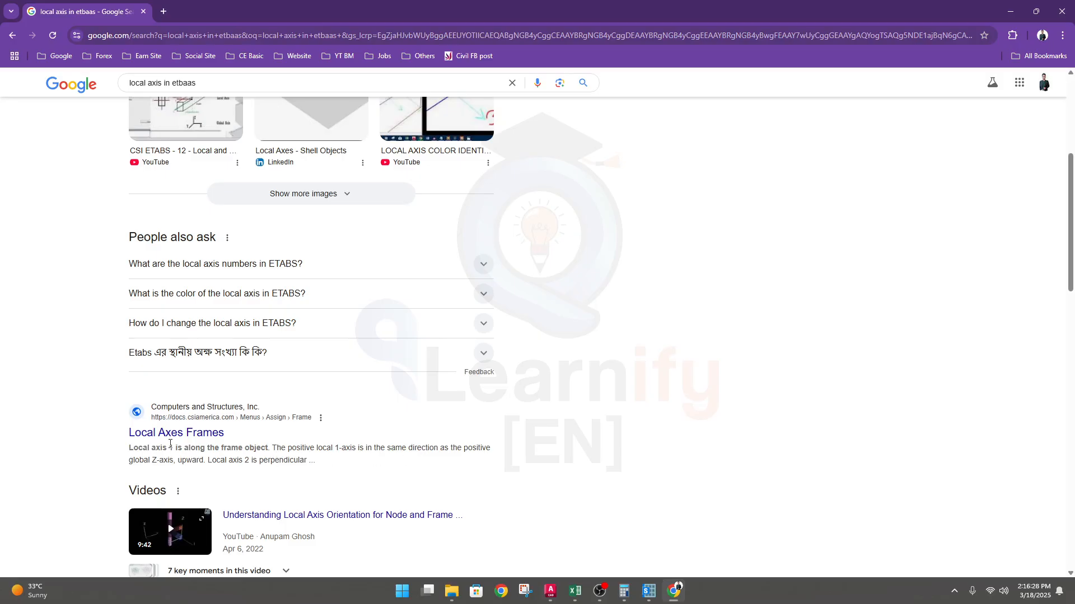
scroll(331, 441, "up", 5)
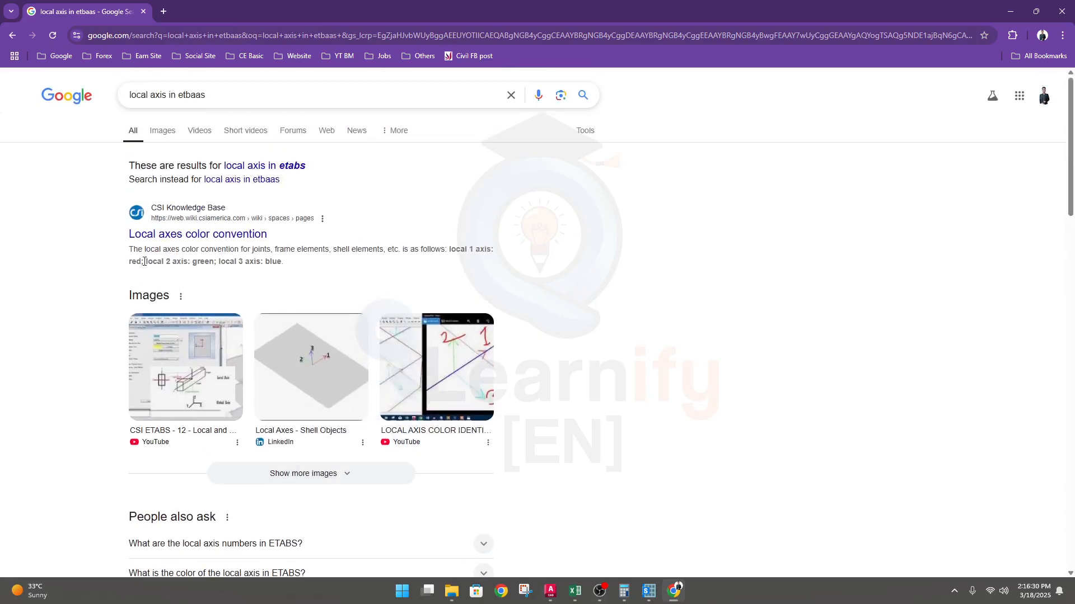
left_click_drag(450, 251, 498, 252)
left_click_drag(129, 262, 143, 264)
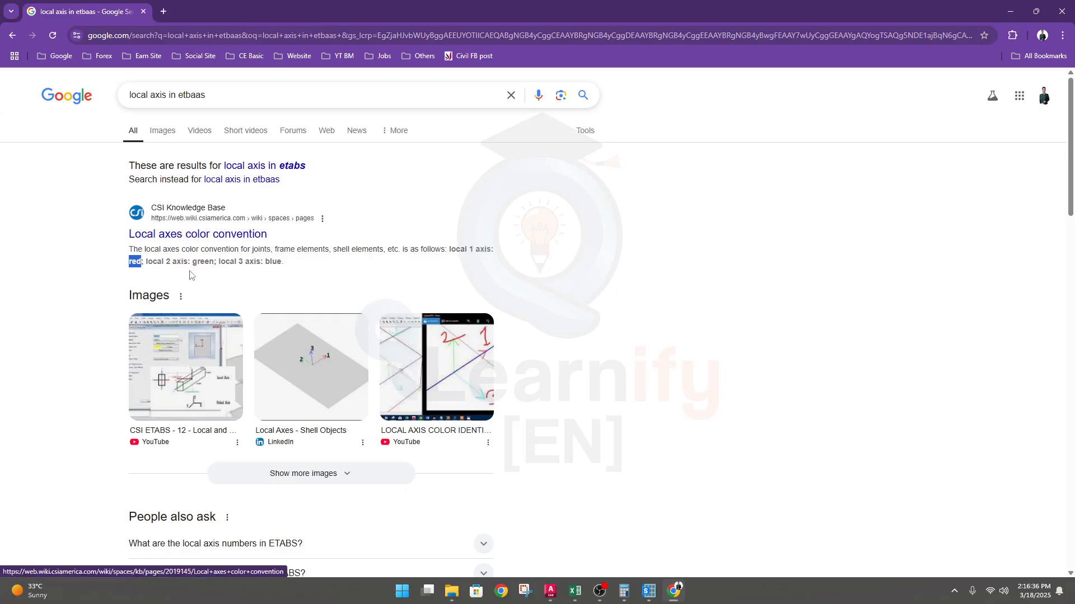
left_click_drag(148, 261, 292, 263)
left_click(294, 263)
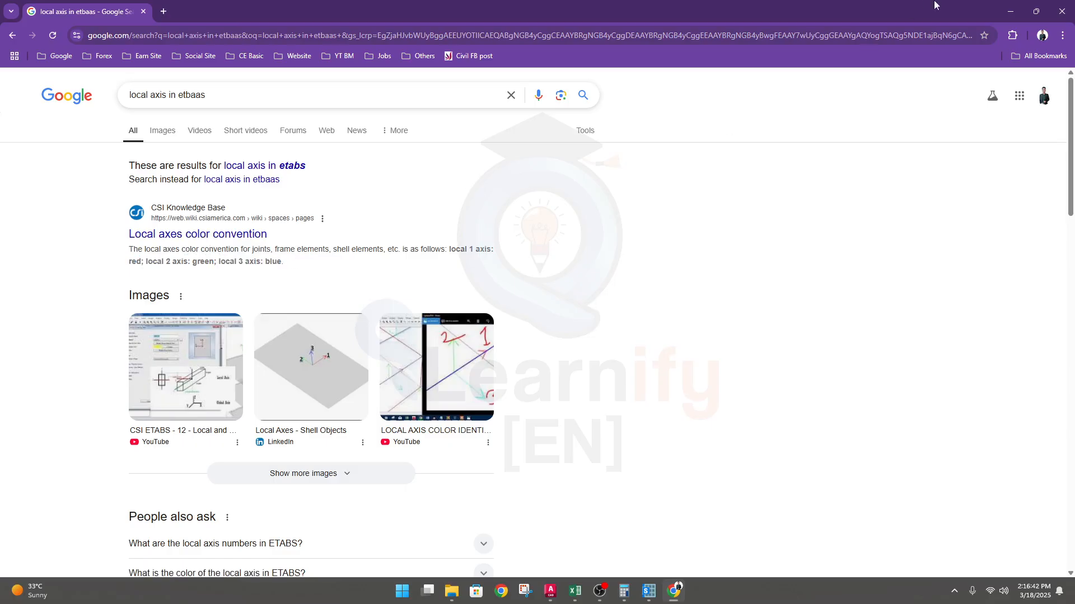
left_click(1010, 11)
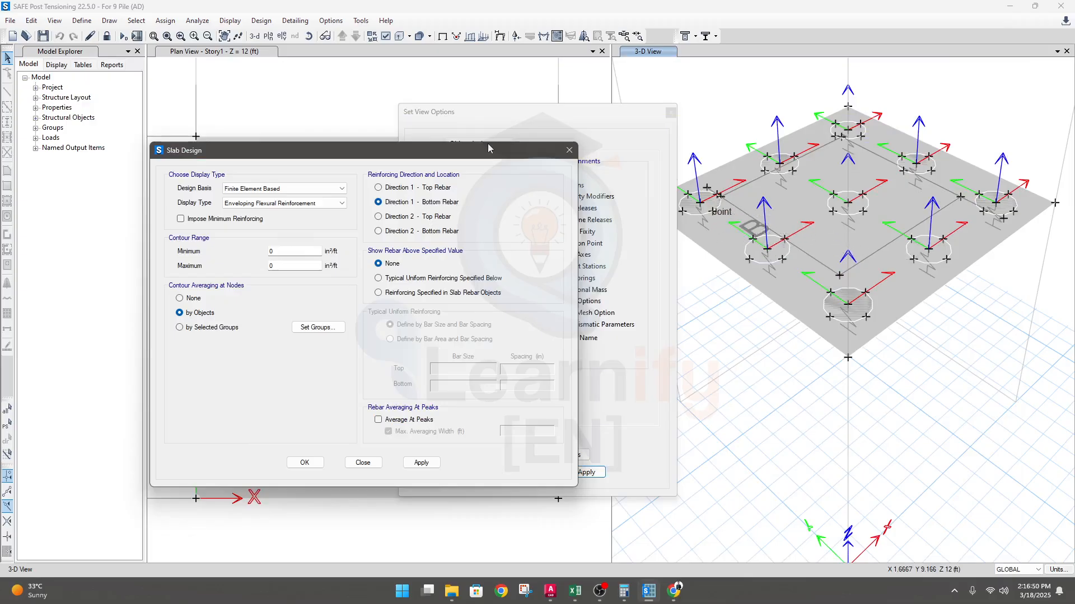
Turn off the shell local axes in the 3-D view and close the view options
left_click_drag(465, 156, 416, 131)
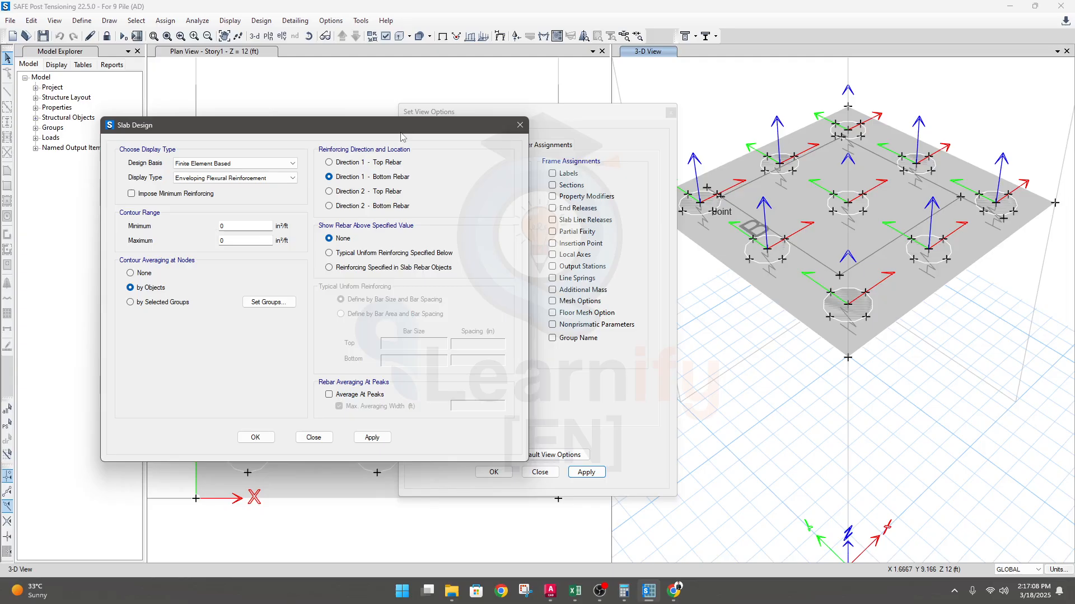
left_click(701, 106)
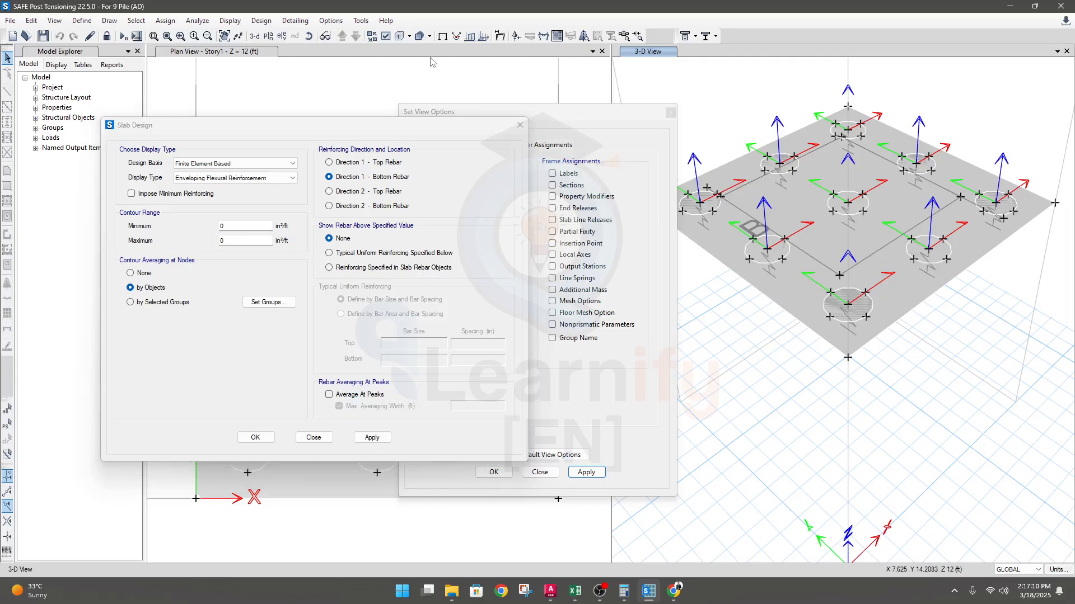
left_click(578, 119)
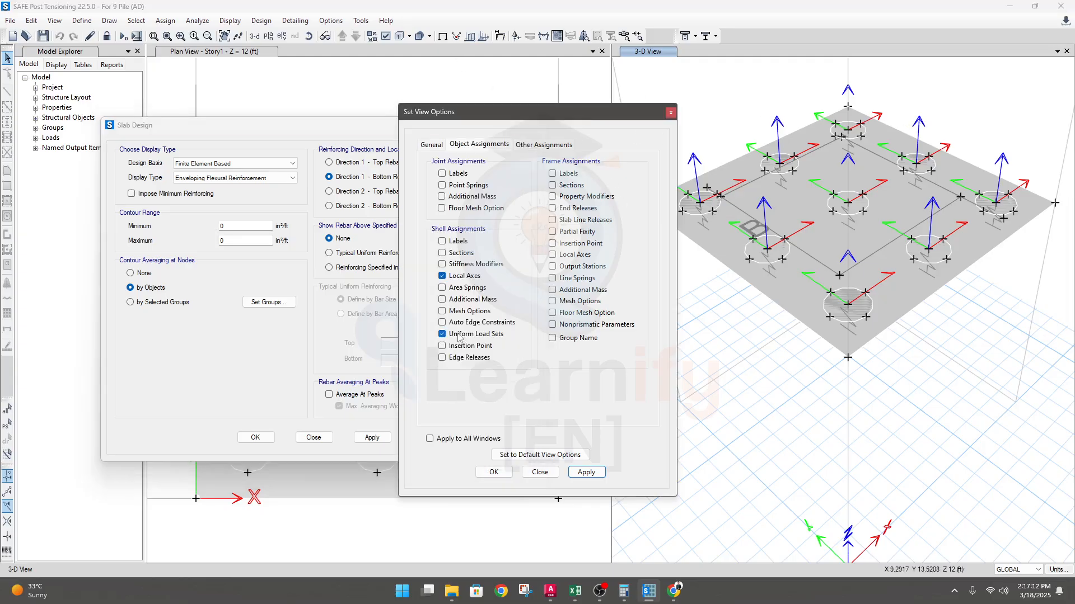
left_click(585, 472)
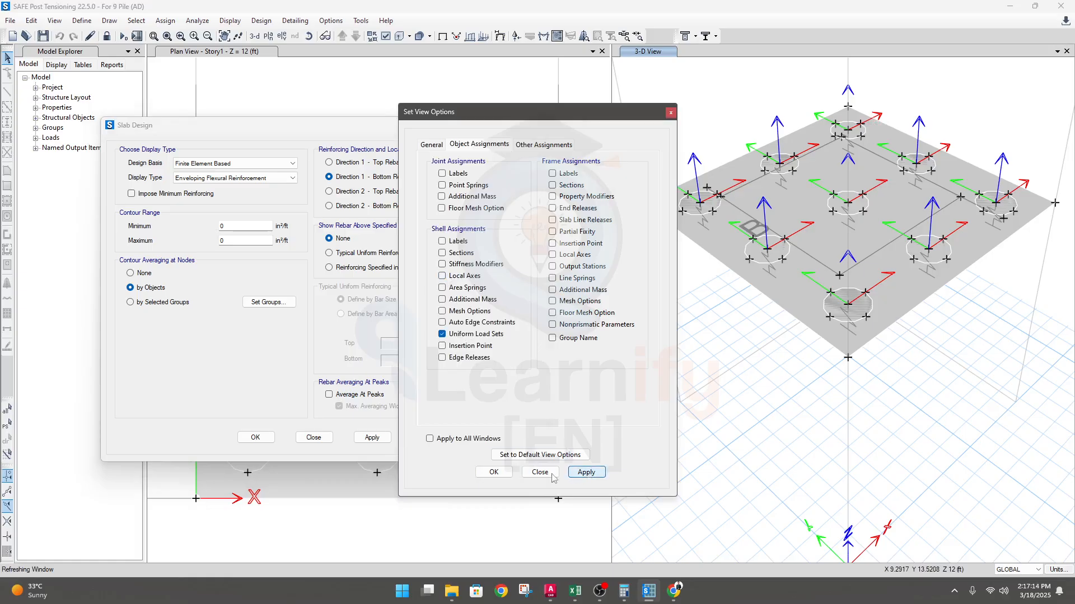
left_click(504, 477)
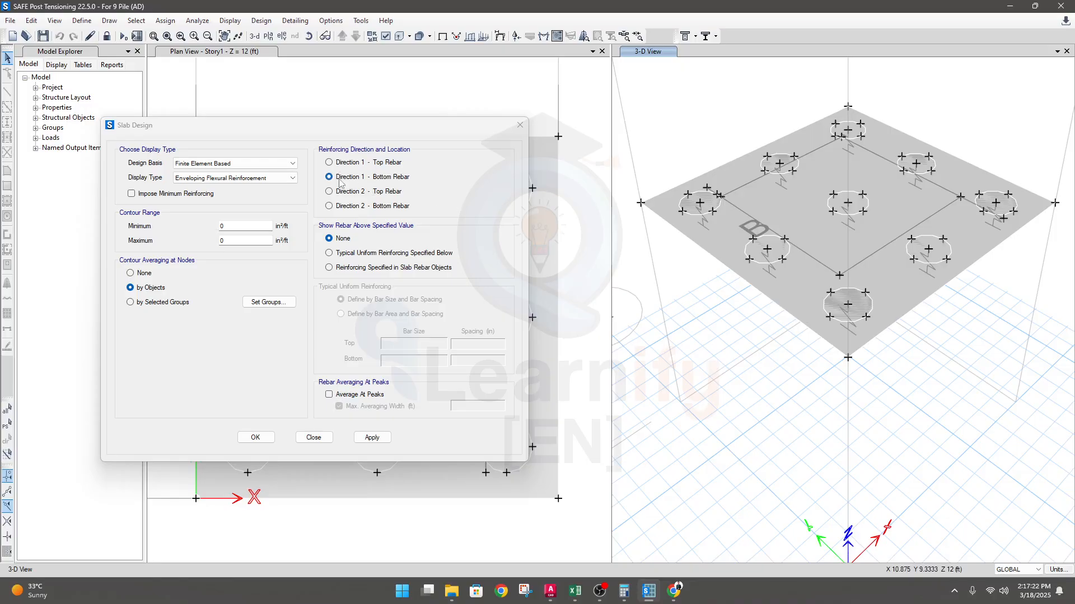
Display the enveloping bottom rebar intensity in the 3-D view for Direction 1 and for Direction 2
left_click(373, 445)
left_click(372, 438)
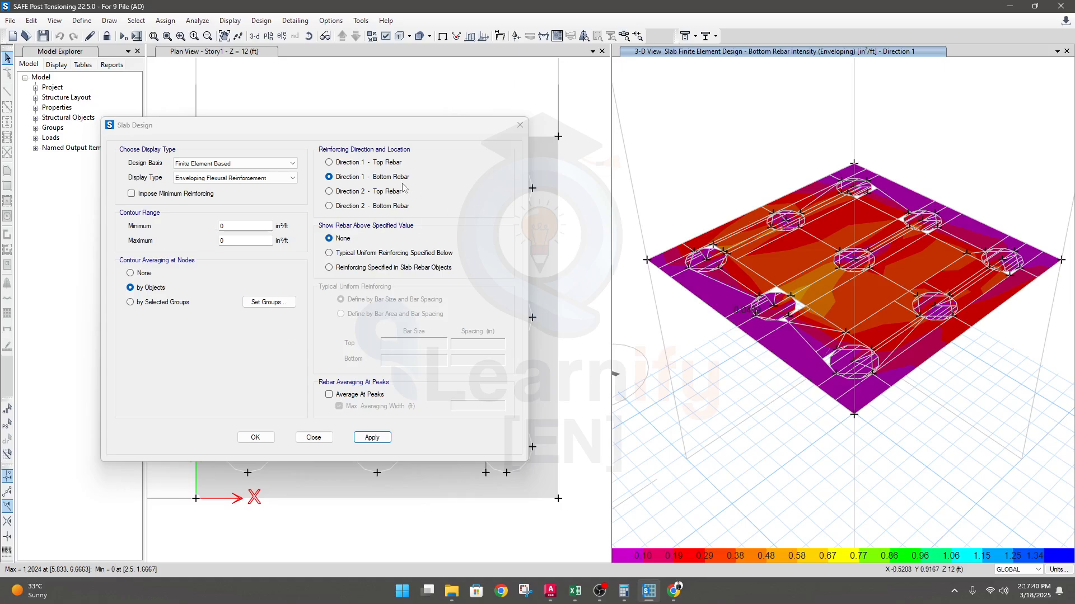
left_click(338, 207)
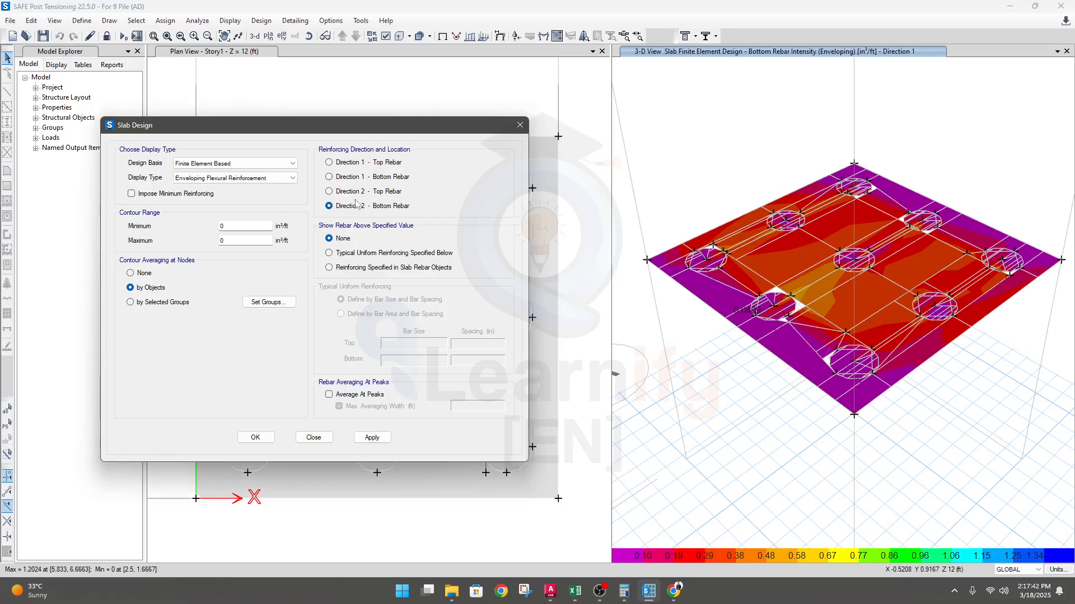
left_click(372, 437)
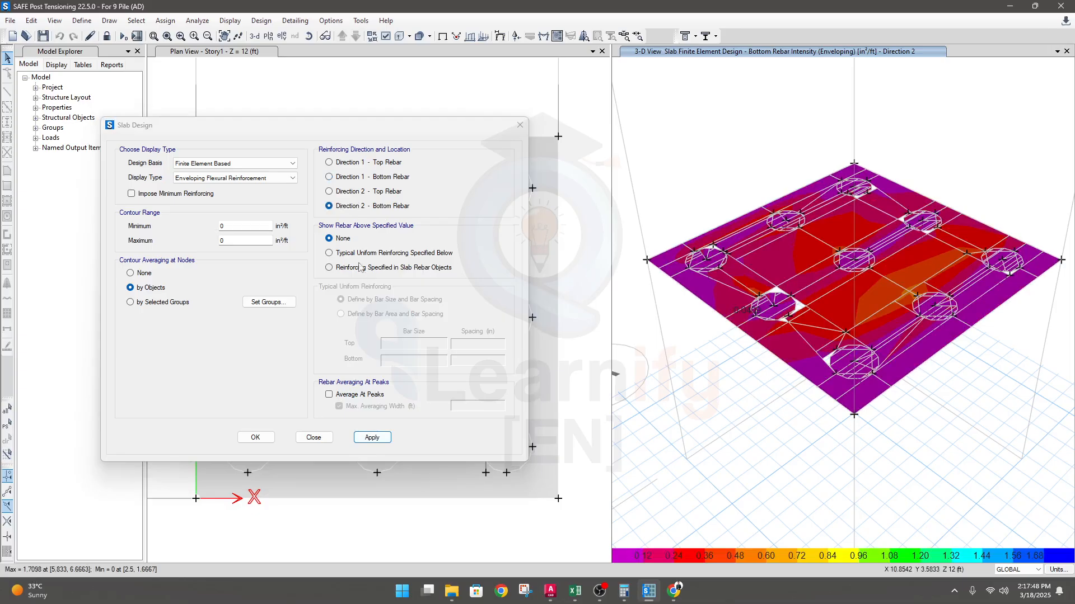
left_click(357, 131)
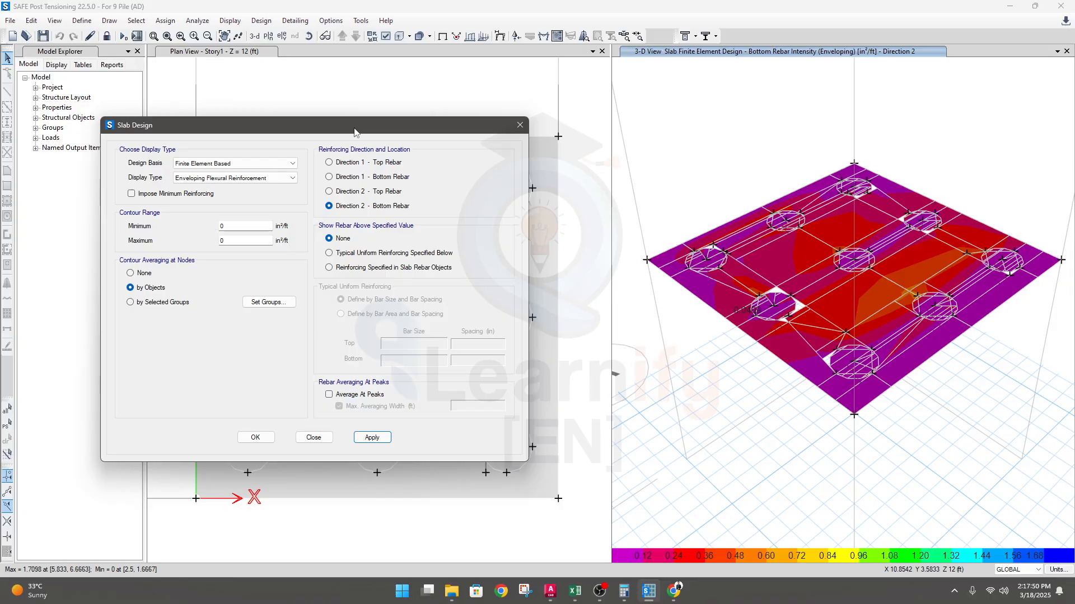
Show Direction 1 bottom rebar required above typical uniform reinforcing, with bottom bars of size 20 at 6 in spacing
left_click(356, 179)
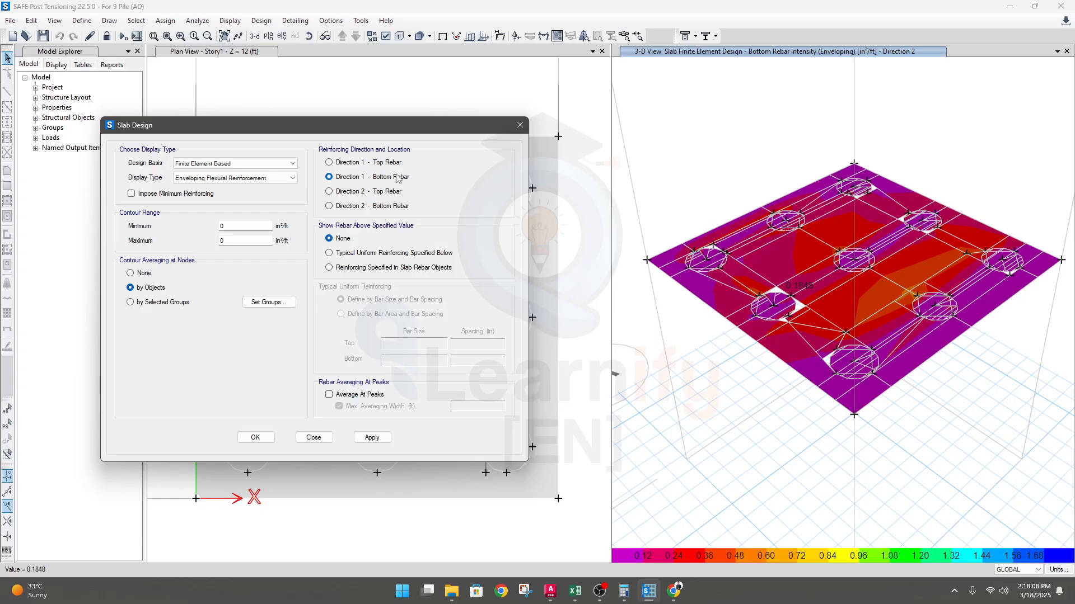
left_click(343, 253)
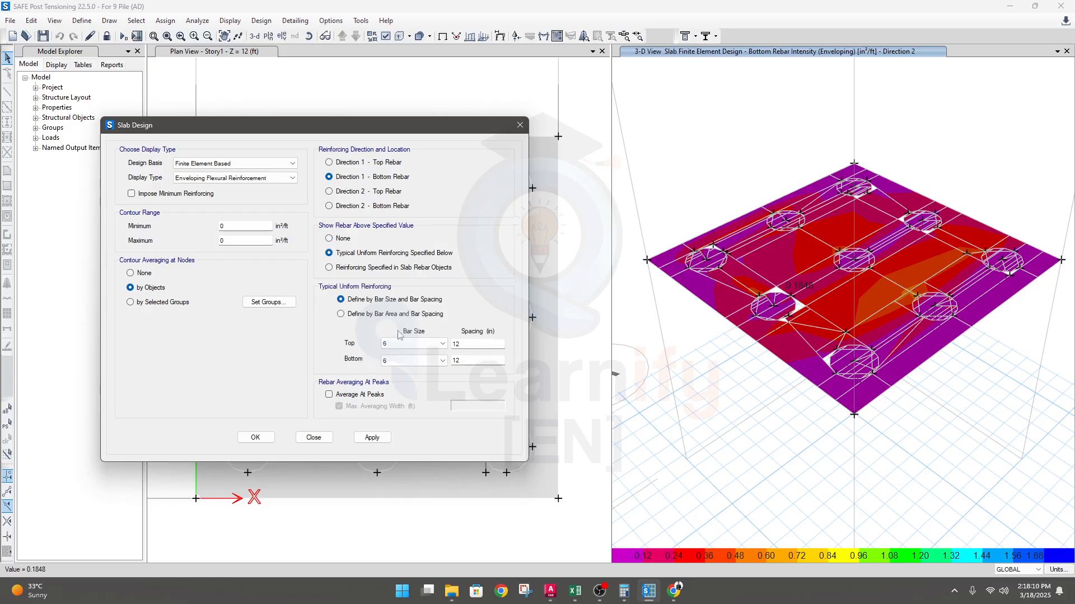
left_click(402, 359)
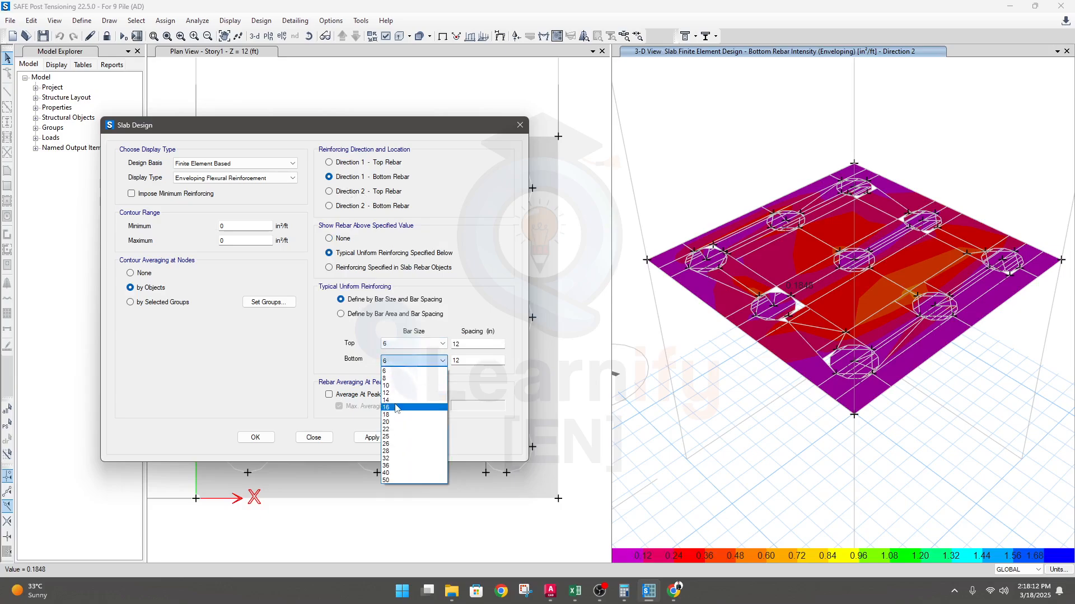
left_click(434, 383)
key("Tab")
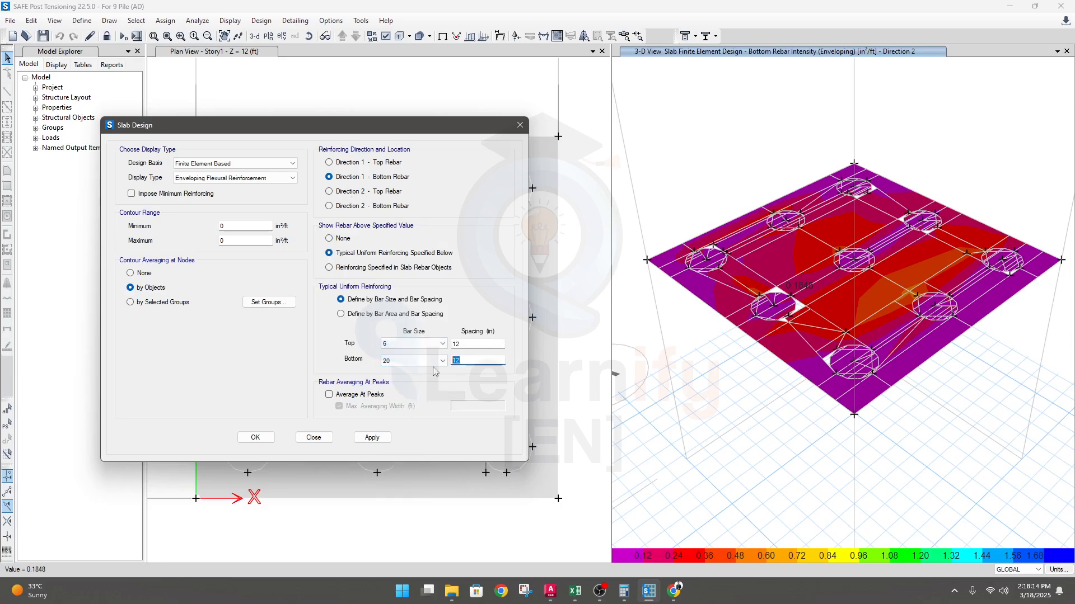
type("6")
left_click(371, 437)
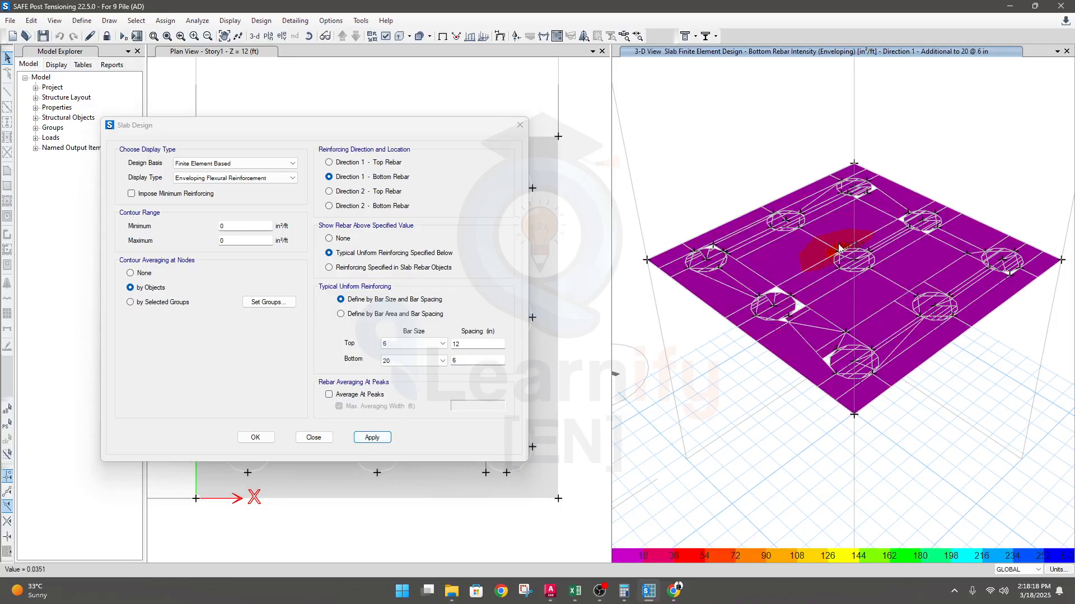
Set the typical bottom bar spacing to 5.5 in and apply it to the Direction 1 rebar display
scroll(846, 249, "up", 4)
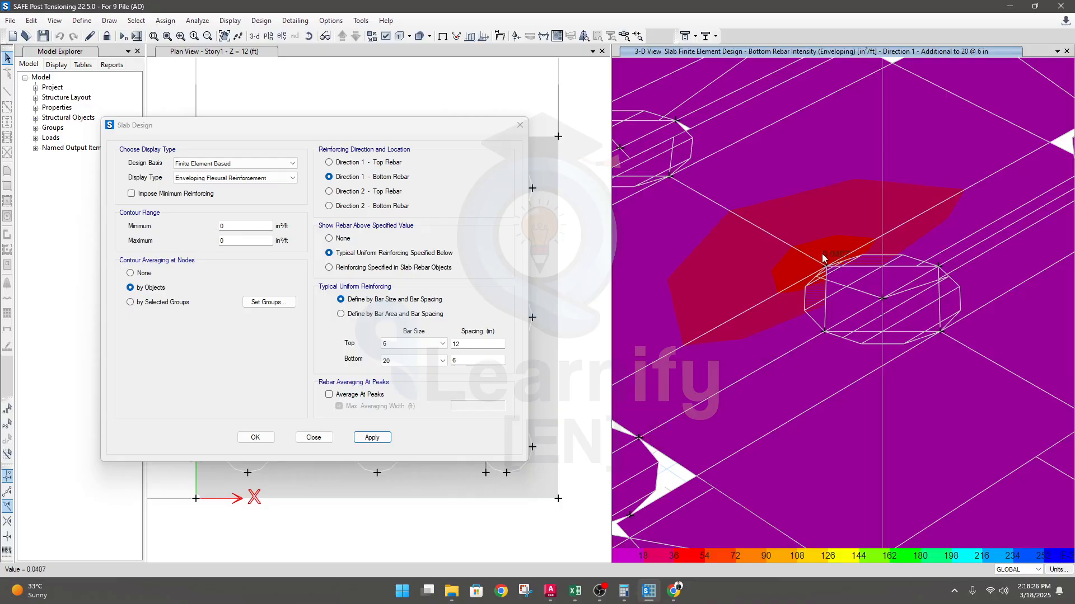
scroll(823, 258, "down", 5)
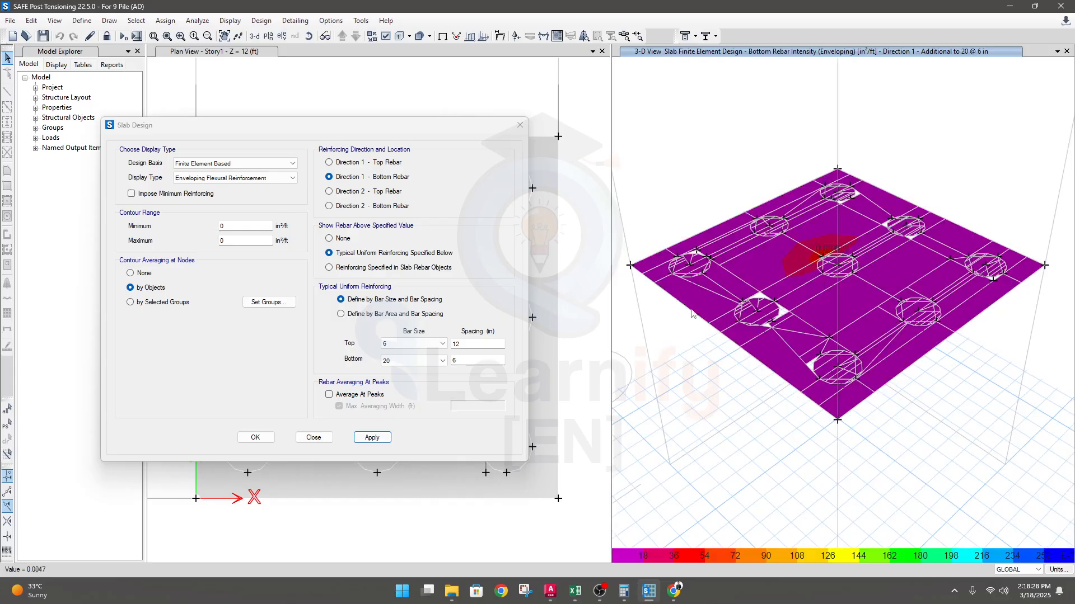
left_click_drag(478, 360, 435, 363)
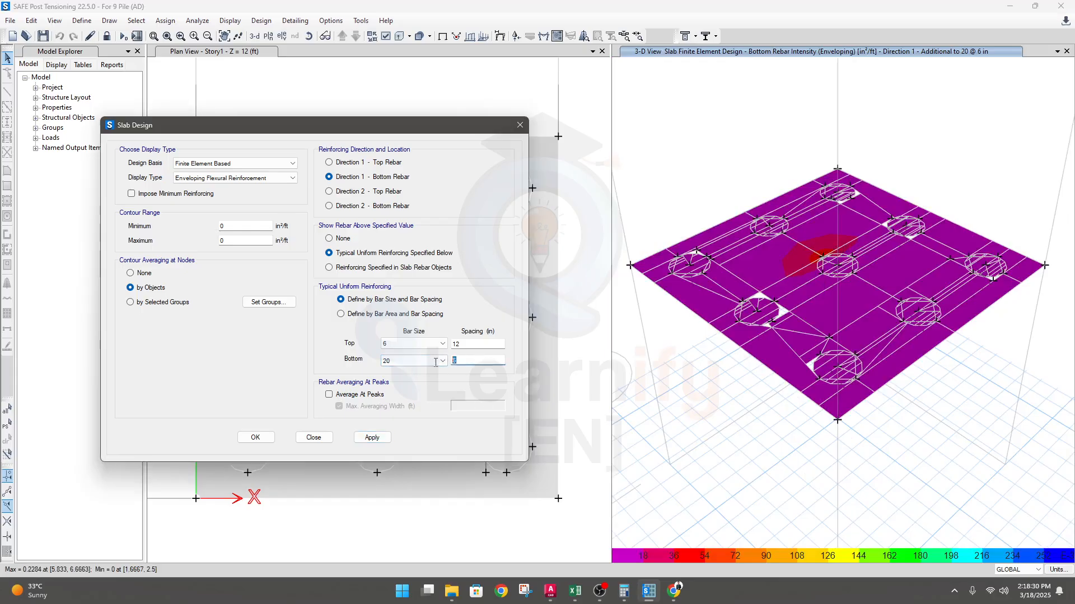
double_click(480, 361)
type("5.5")
left_click(372, 437)
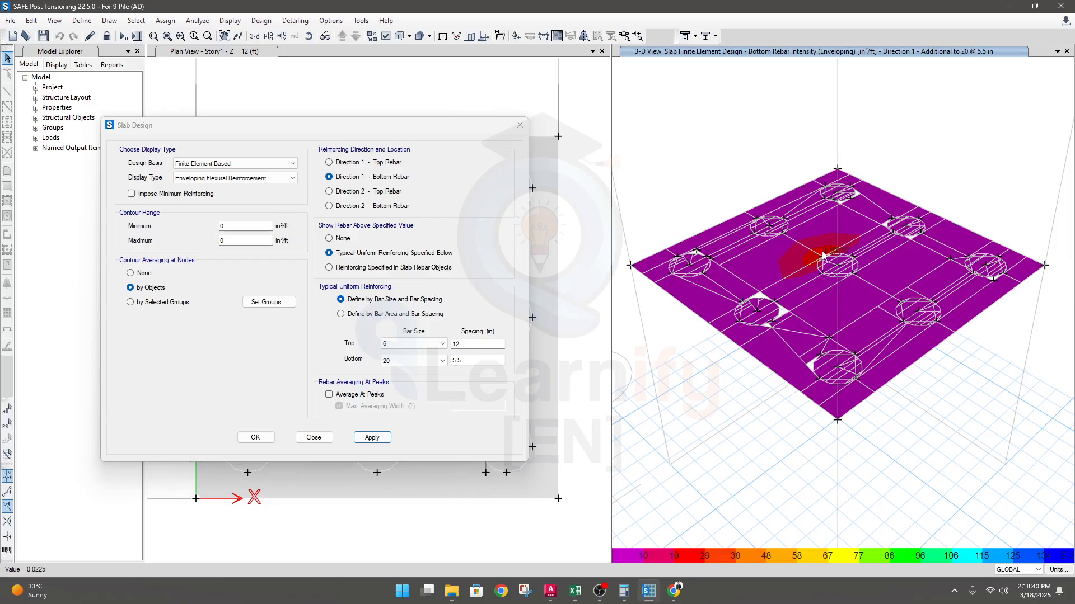
Examine the additional Direction 1 bottom rebar required around the central pile
scroll(821, 257, "up", 3)
scroll(825, 256, "up", 3)
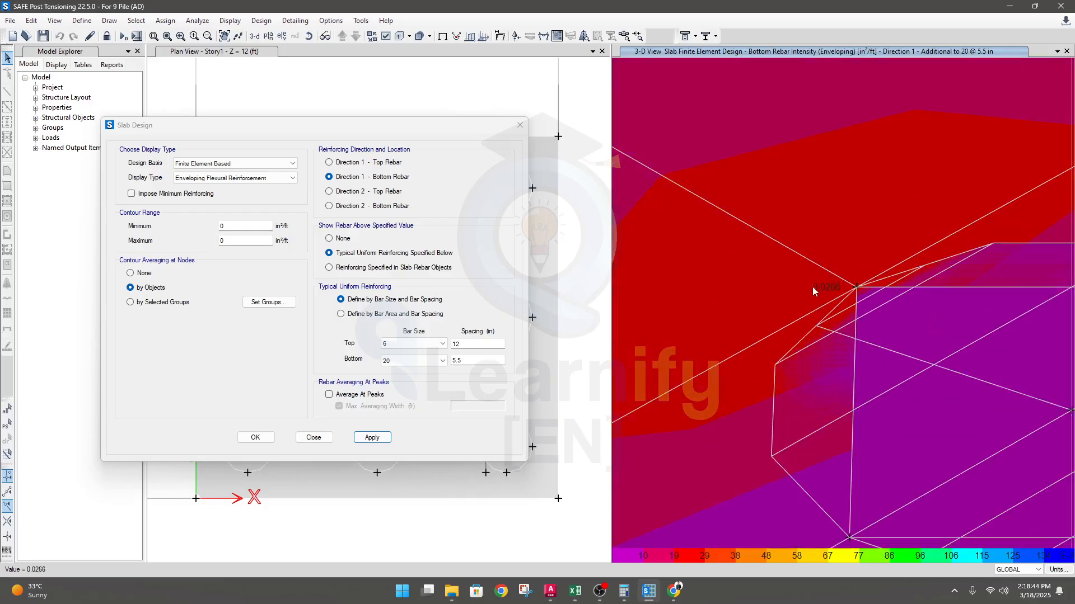
scroll(813, 290, "down", 6)
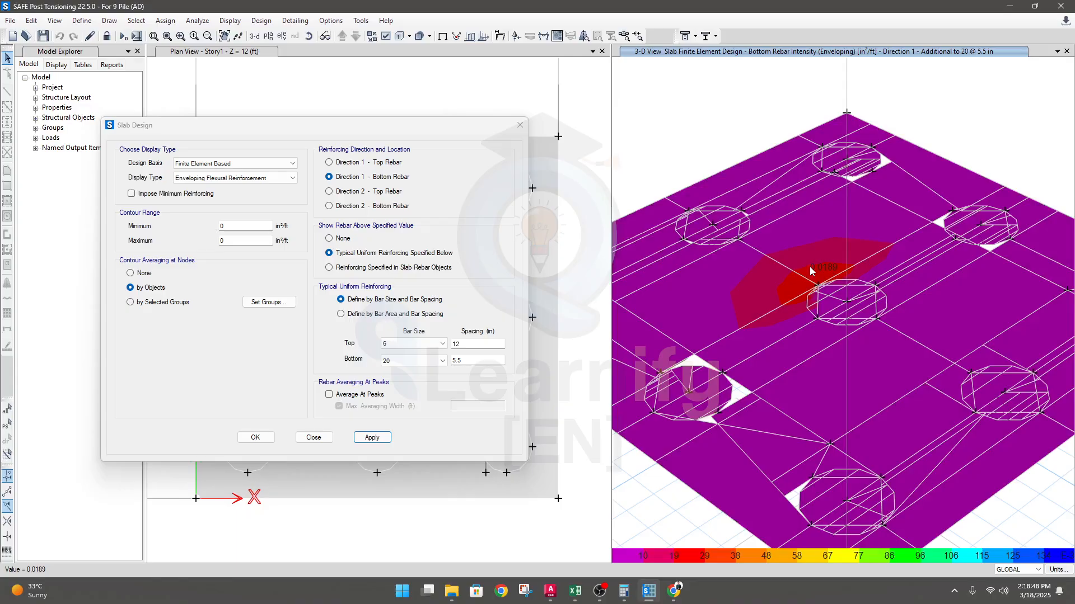
scroll(808, 279, "down", 3)
middle_click_drag(809, 273, 795, 278)
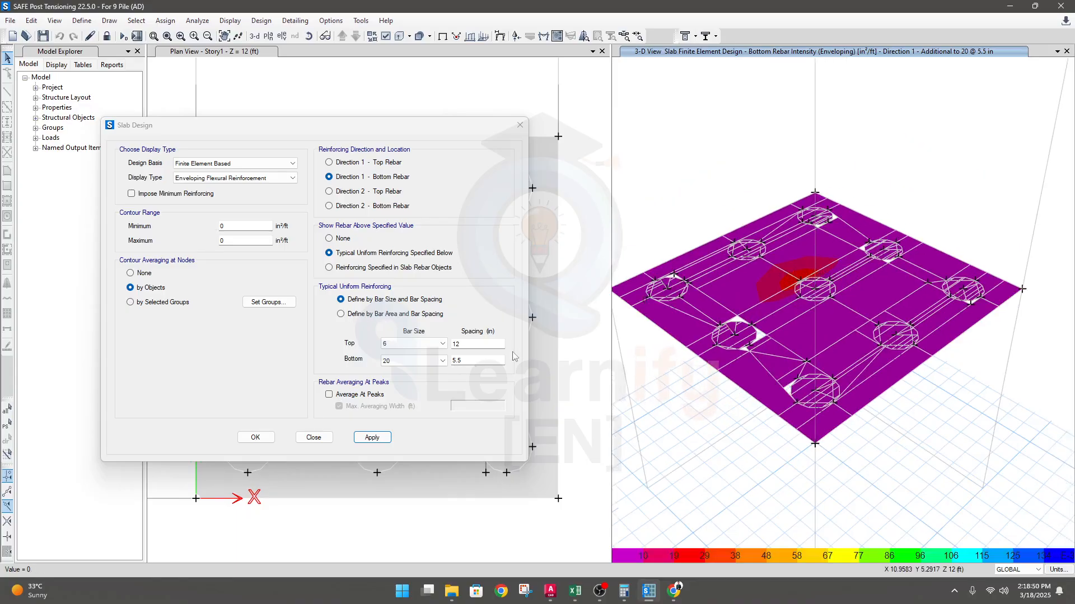
left_click_drag(468, 364, 447, 368)
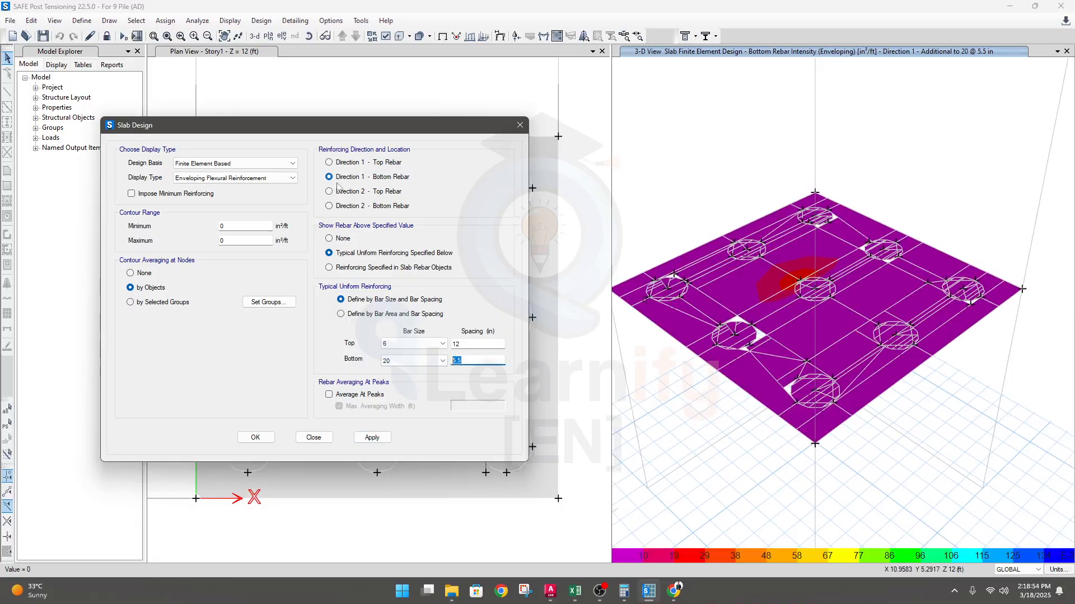
Display the Direction 2 bottom rebar required above the typical uniform reinforcing and examine the values around the central pile
left_click(339, 208)
left_click(385, 438)
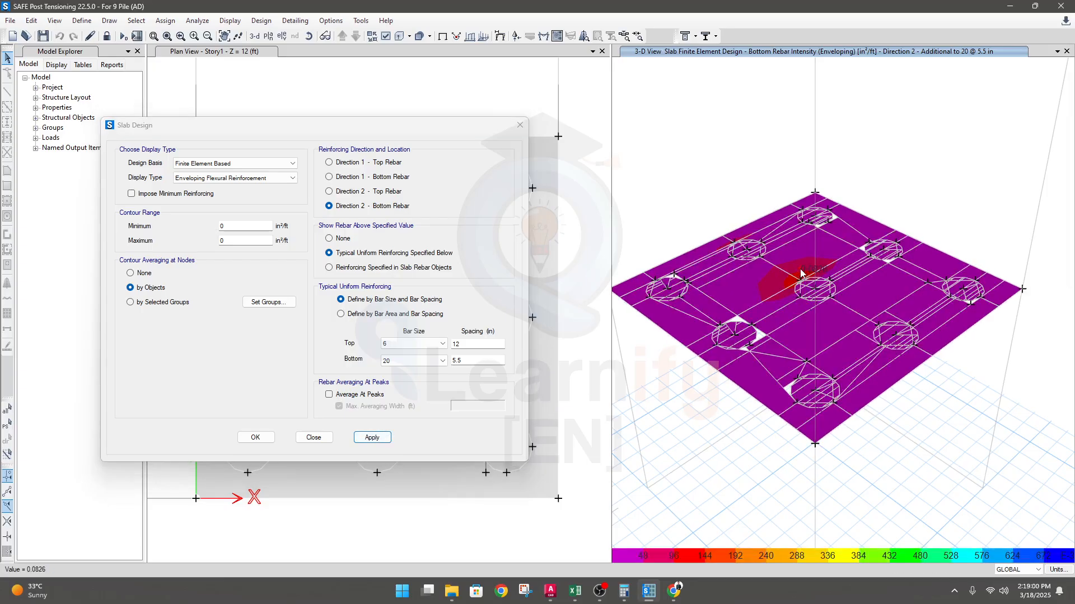
scroll(800, 273, "up", 5)
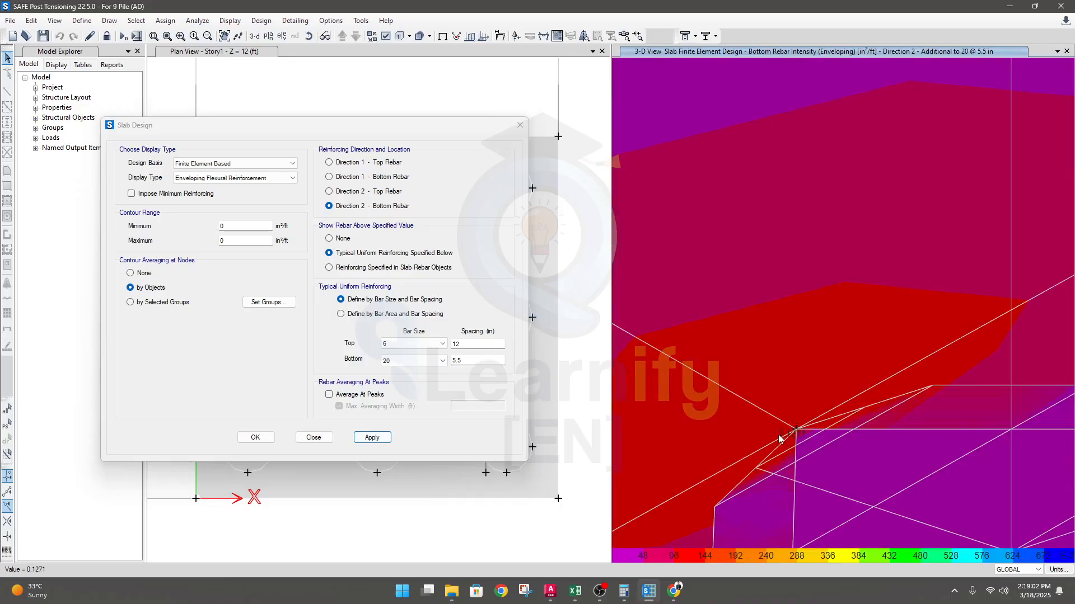
scroll(788, 372, "down", 6)
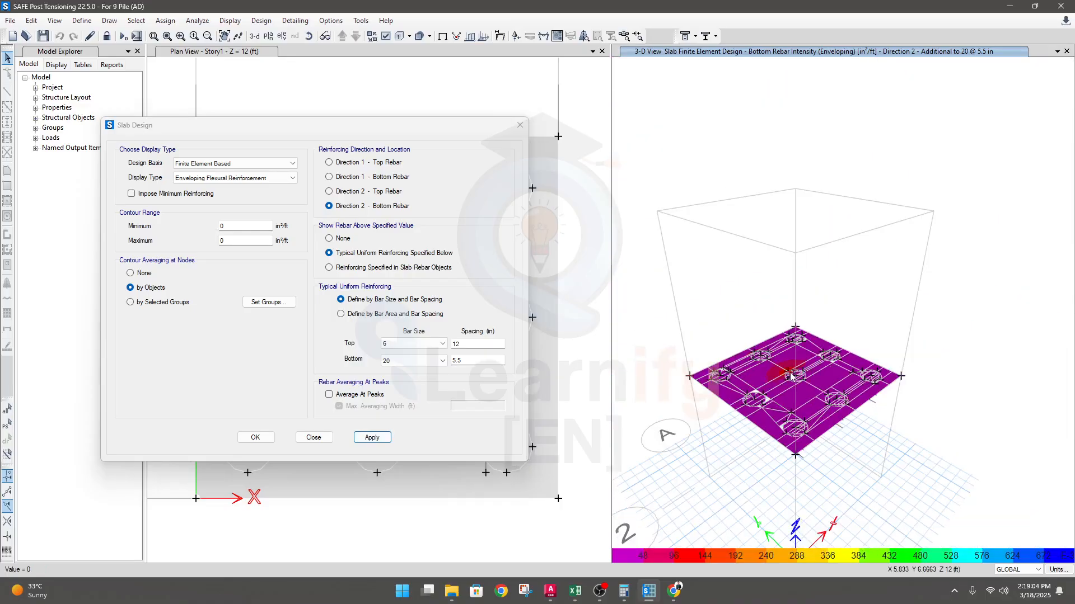
scroll(811, 378, "up", 4)
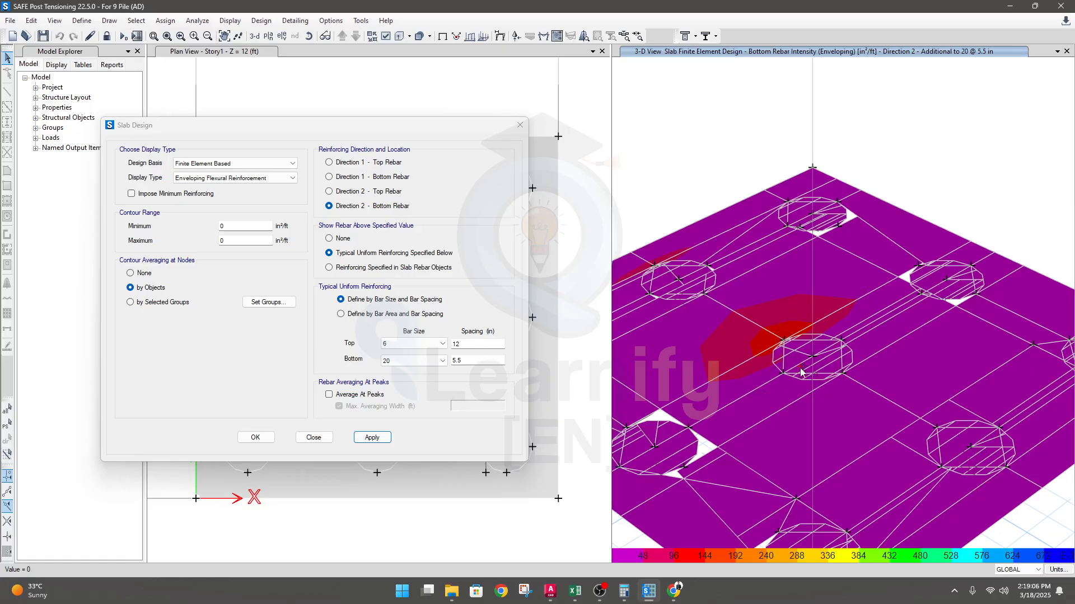
scroll(800, 372, "down", 4)
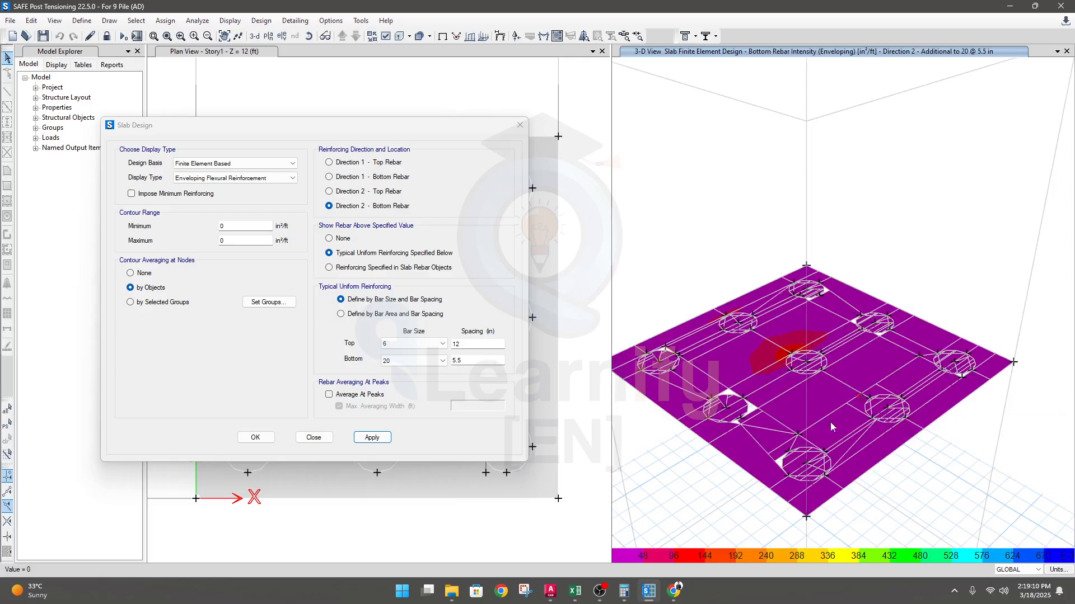
left_click(471, 361)
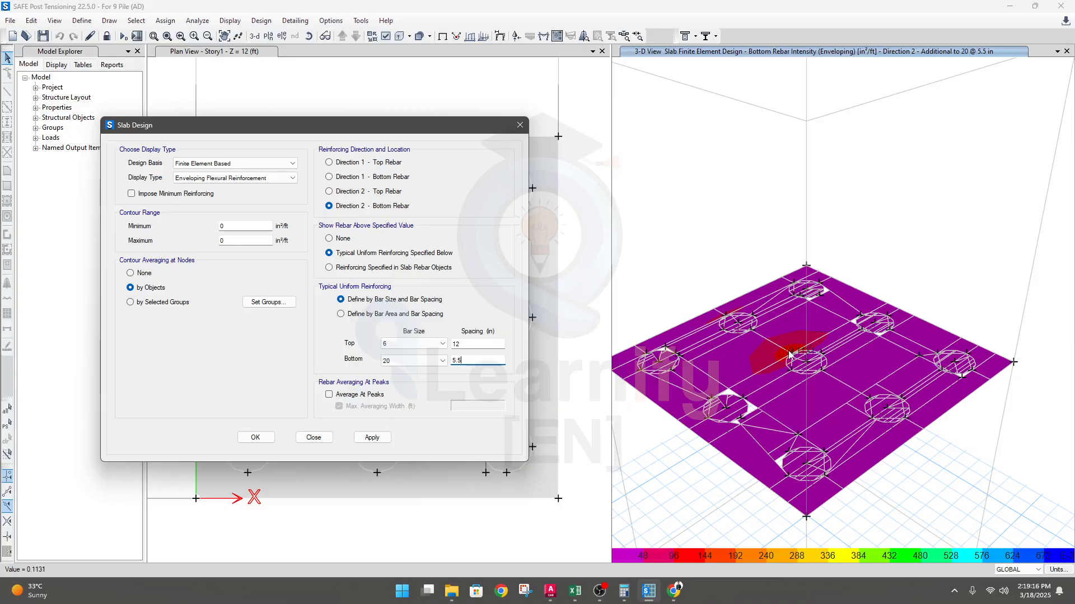
scroll(788, 351, "up", 5)
scroll(836, 425, "down", 5)
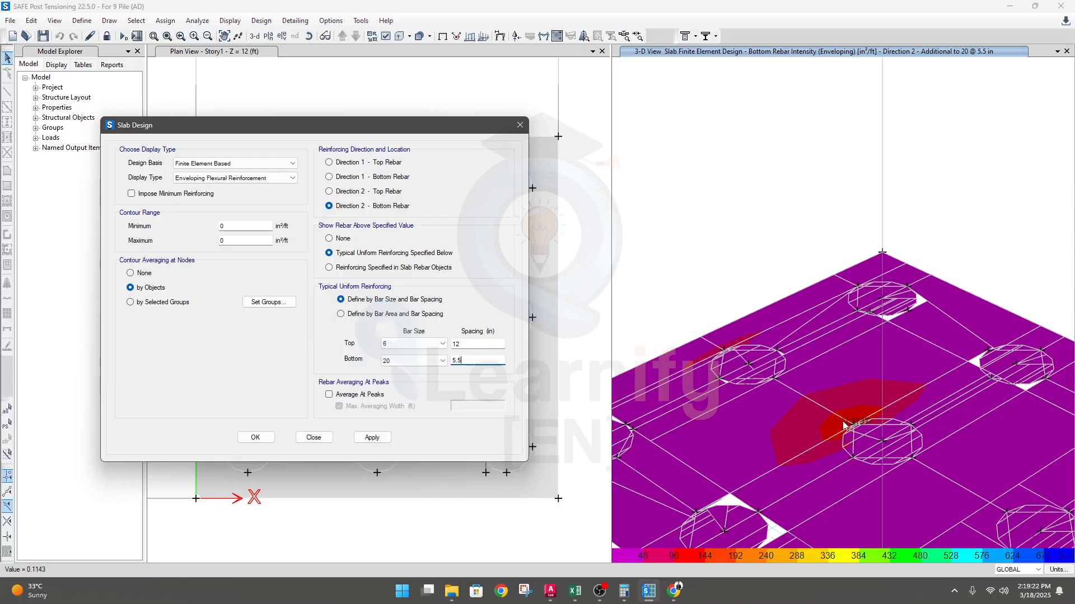
scroll(859, 415, "down", 5)
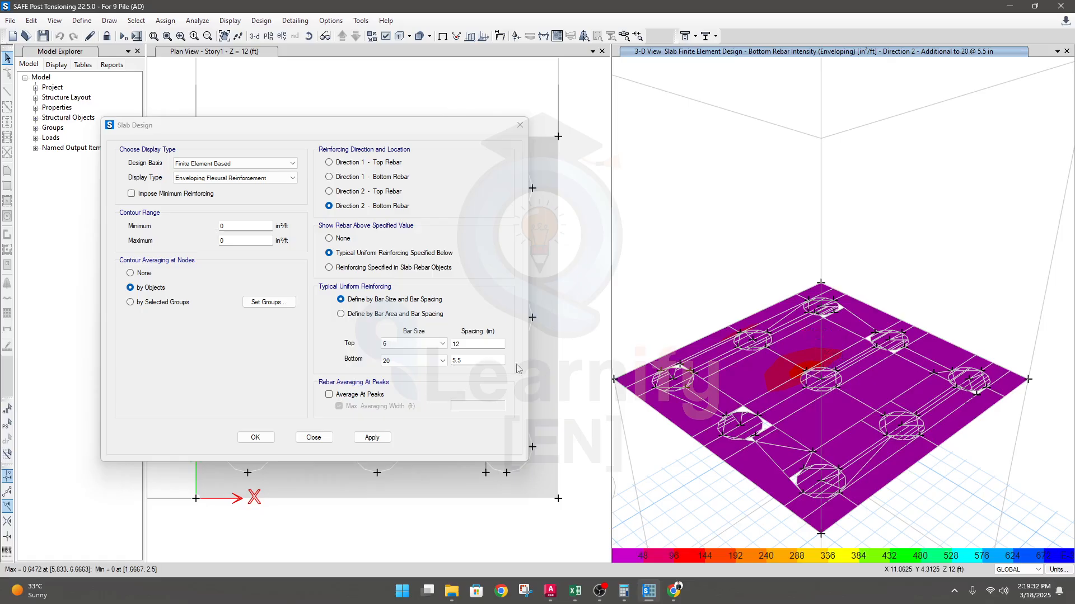
Display the full enveloping Direction 1 top rebar intensity without deducting any typical reinforcing
left_click(333, 167)
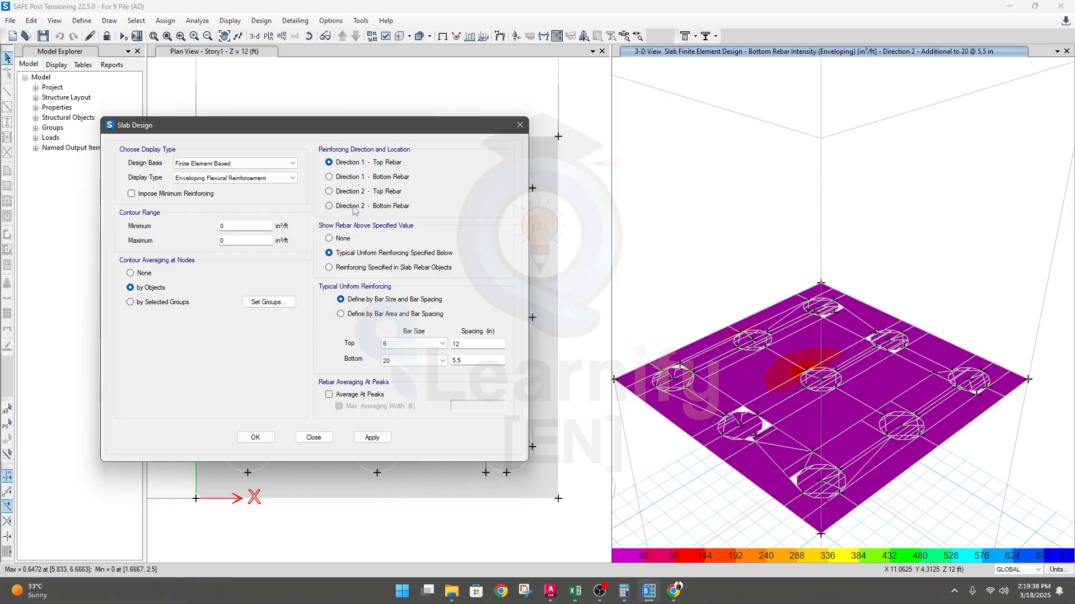
left_click(342, 242)
left_click(371, 437)
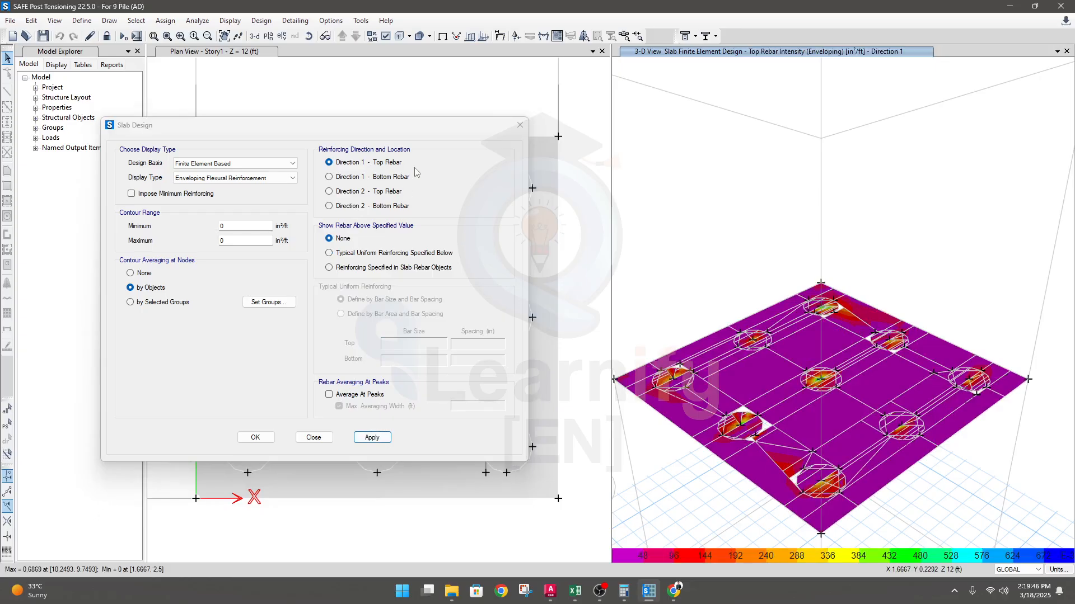
Show Direction 1 top rebar required above typical uniform reinforcing, with top bars of size 16 at 5.5 in spacing
left_click(345, 254)
left_click(415, 344)
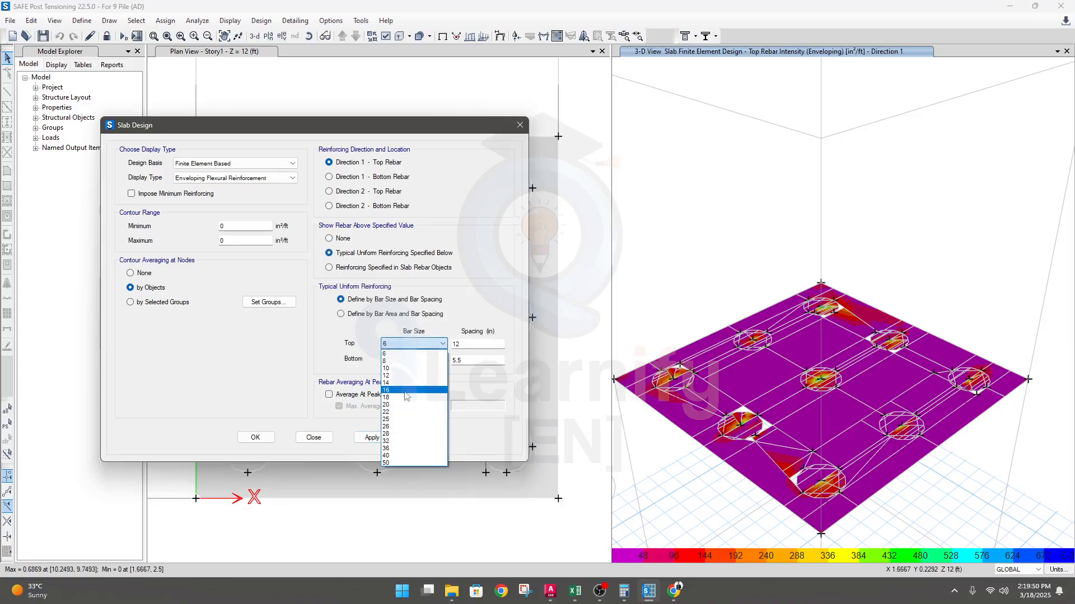
left_click(406, 390)
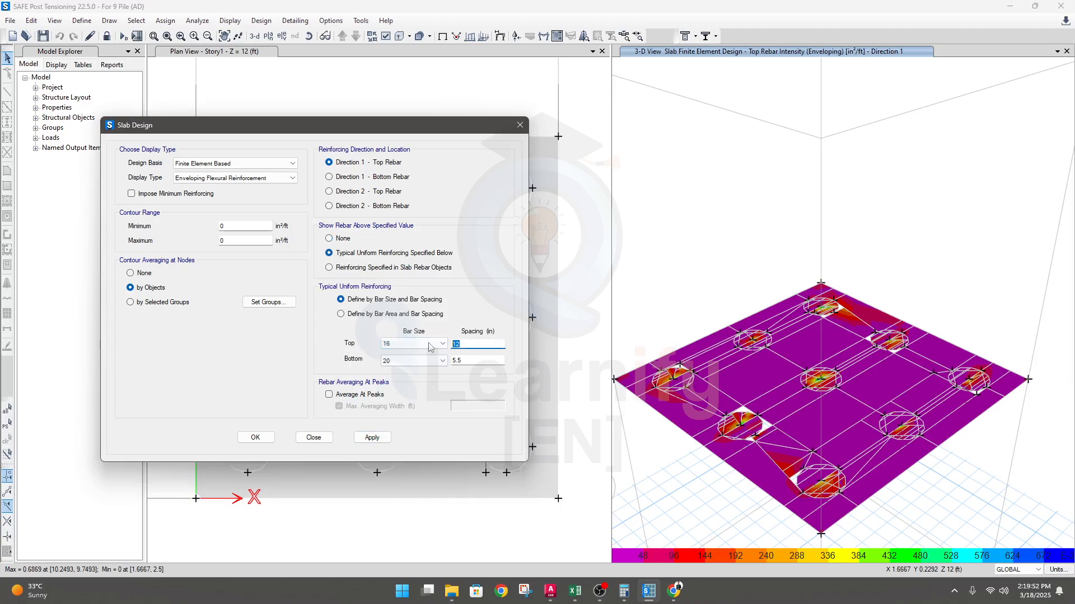
left_click(371, 437)
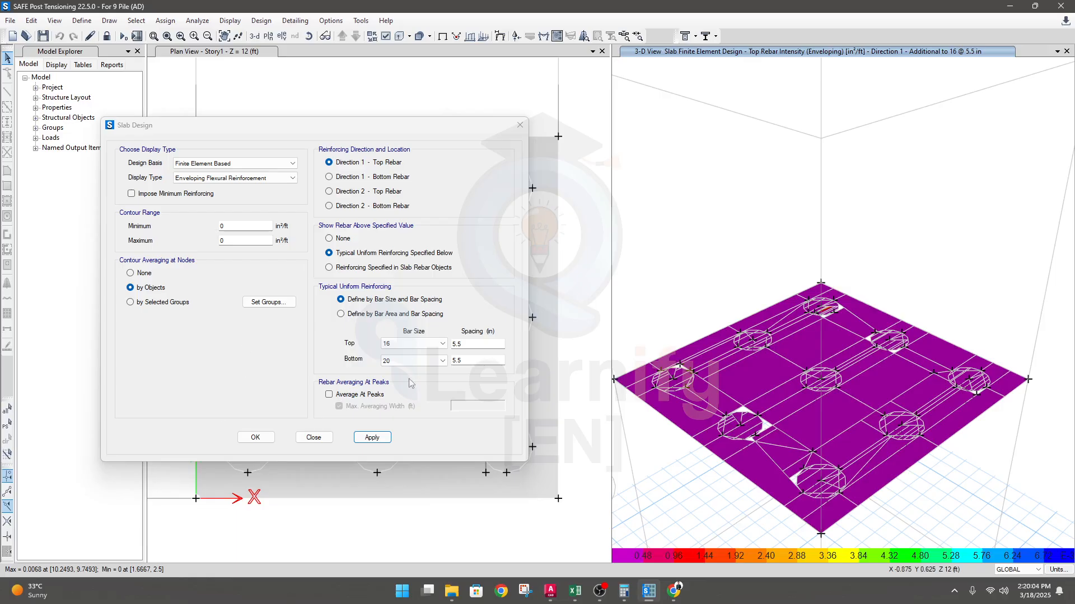
Try a typical top bar spacing of 6 in on the Direction 1 display and check the additional rebar required
left_click(469, 344)
type("6")
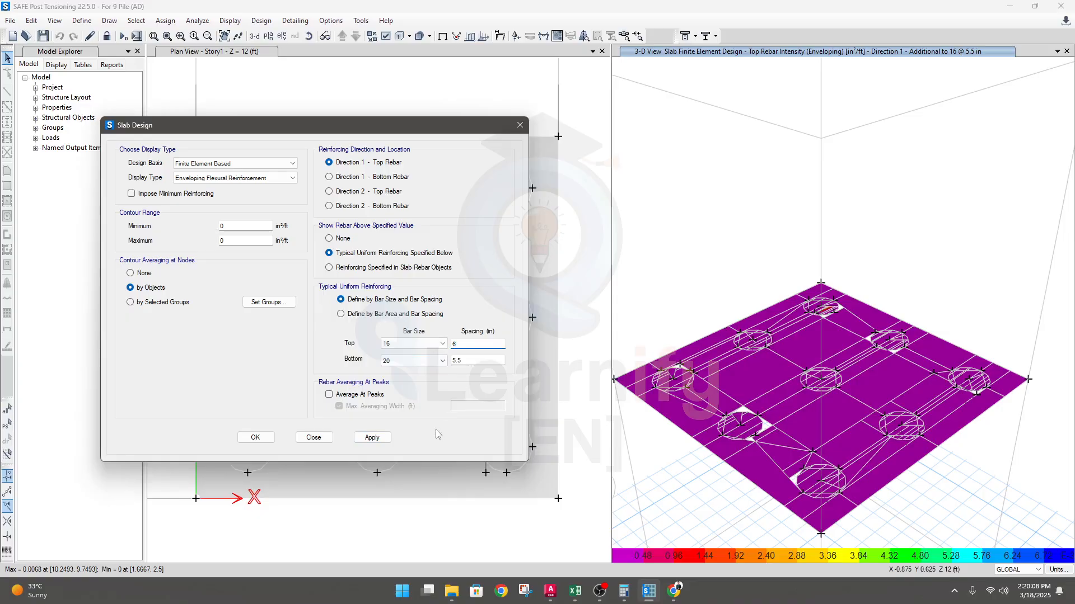
left_click(376, 441)
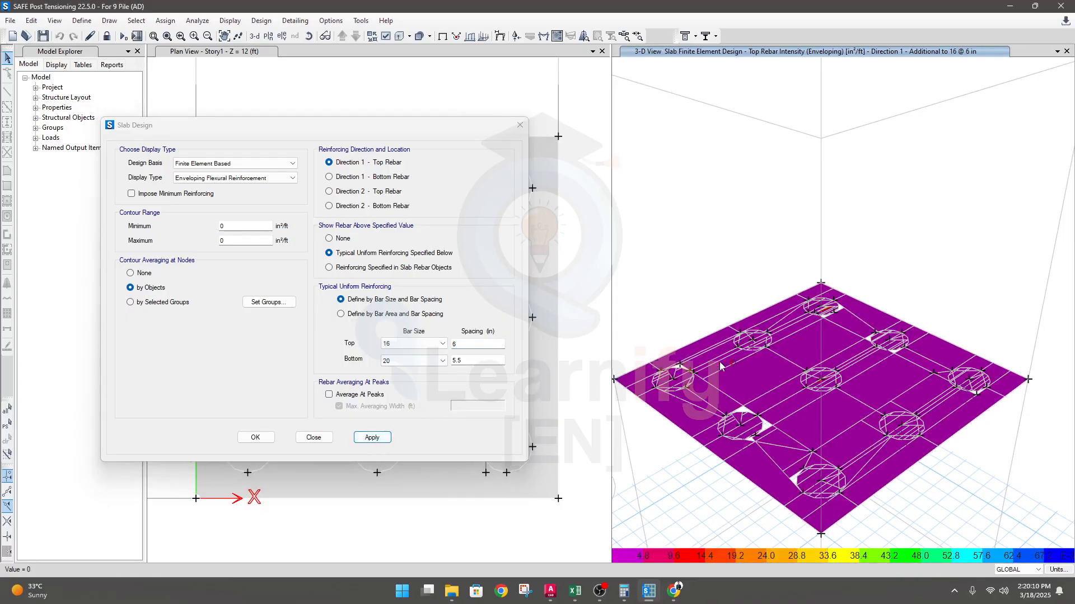
middle_click_drag(739, 442, 747, 421)
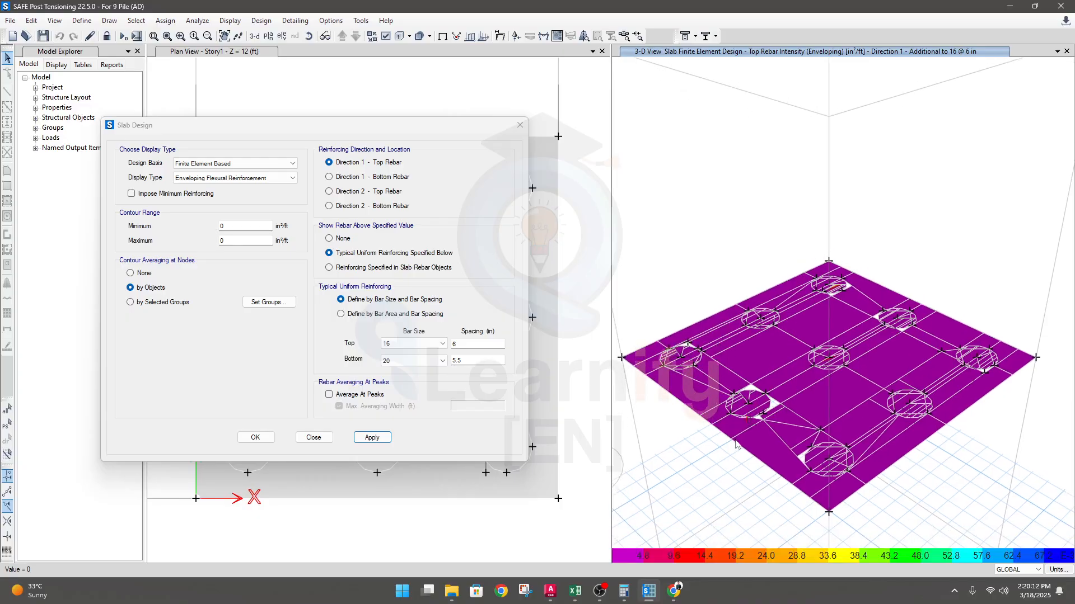
left_click(470, 344)
left_click(775, 348)
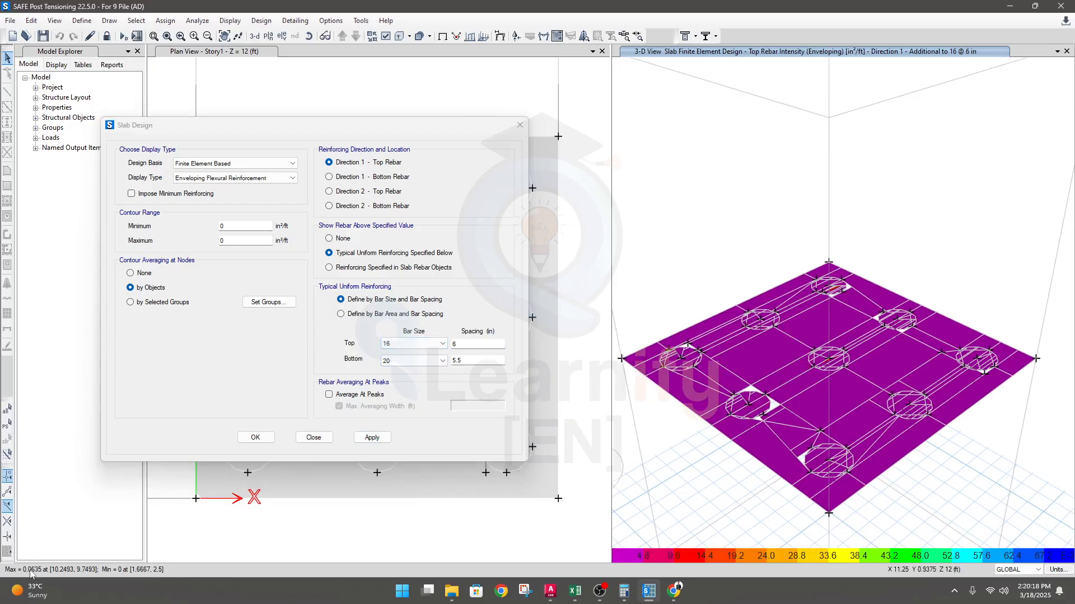
Display the Direction 2 top rebar above typical uniform reinforcing, then set the typical top bar spacing to 5.5 in
left_click(465, 343)
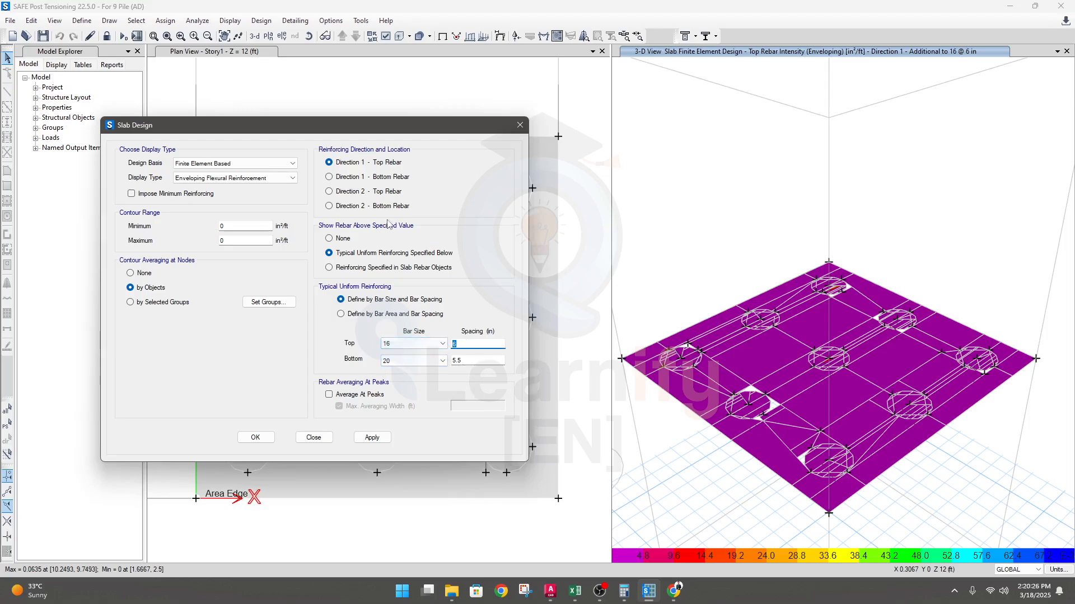
left_click(372, 437)
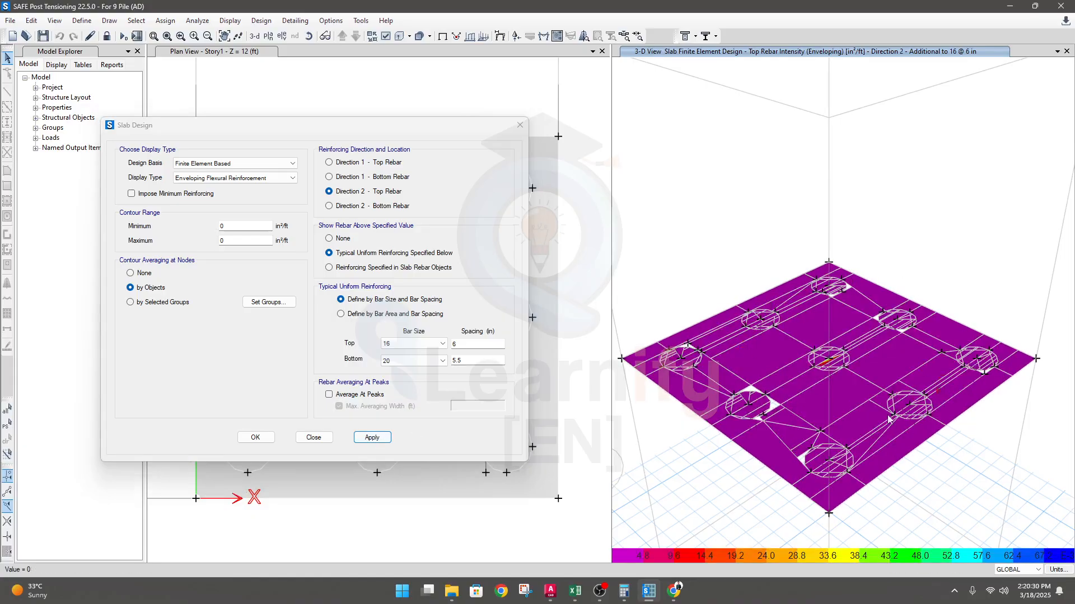
left_click(457, 344)
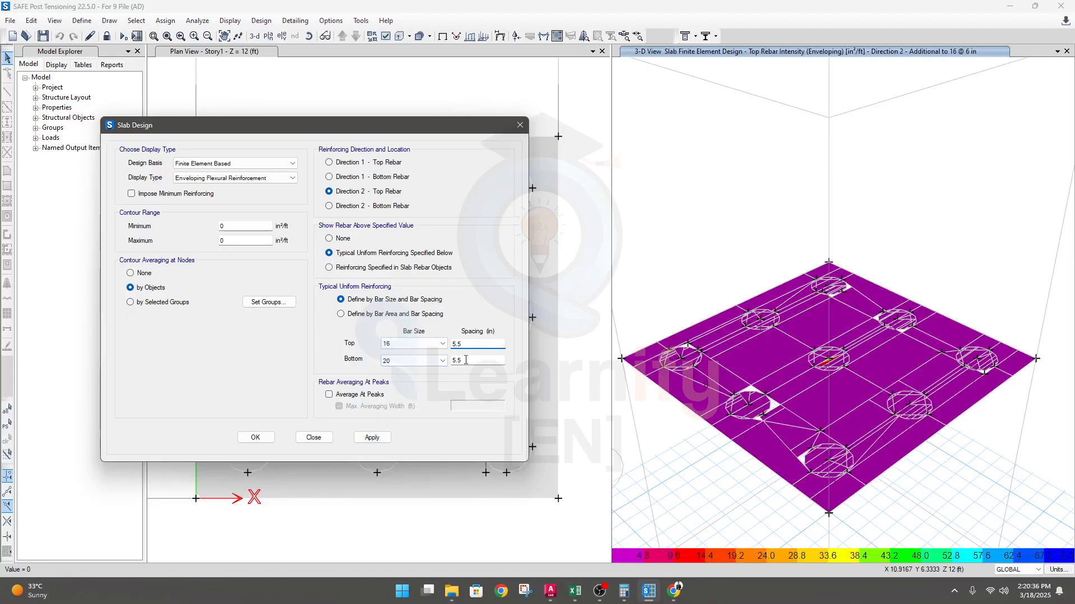
left_click(473, 360)
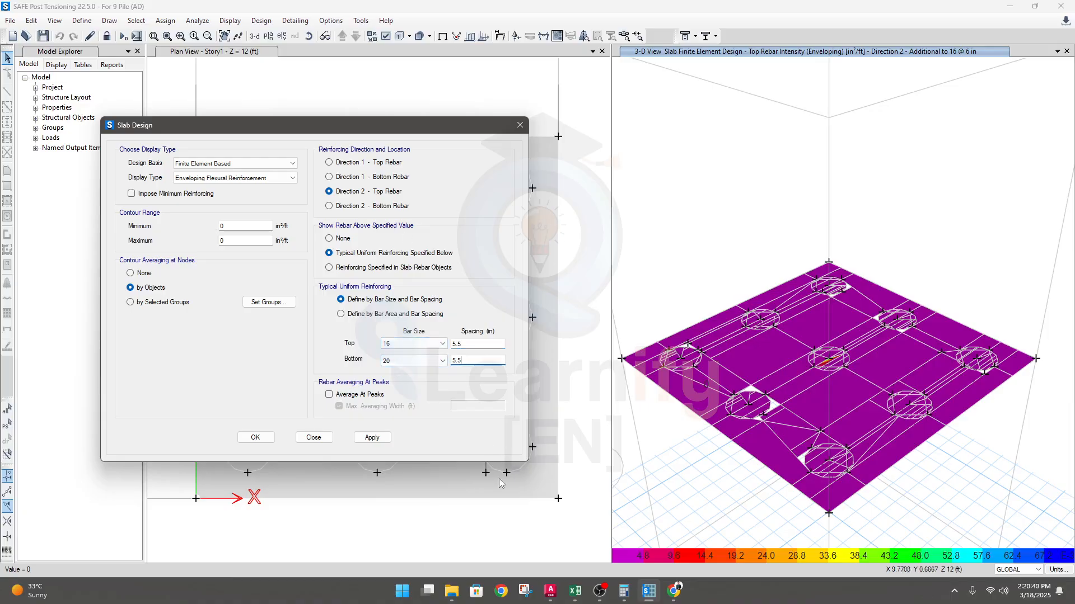
Switch to the AutoCAD drawing Detailing Course Detailing for Practice and bring up the rebar callouts on the PC-09 pile cap section
mouse_move(557, 598)
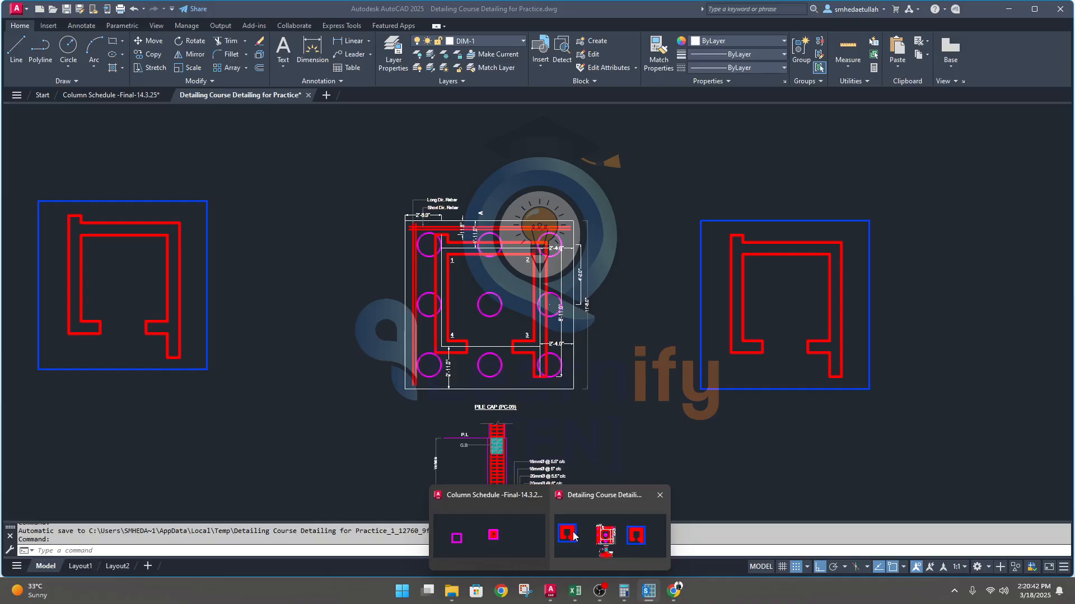
left_click(605, 543)
middle_click_drag(566, 413, 567, 312)
scroll(542, 346, "up", 3)
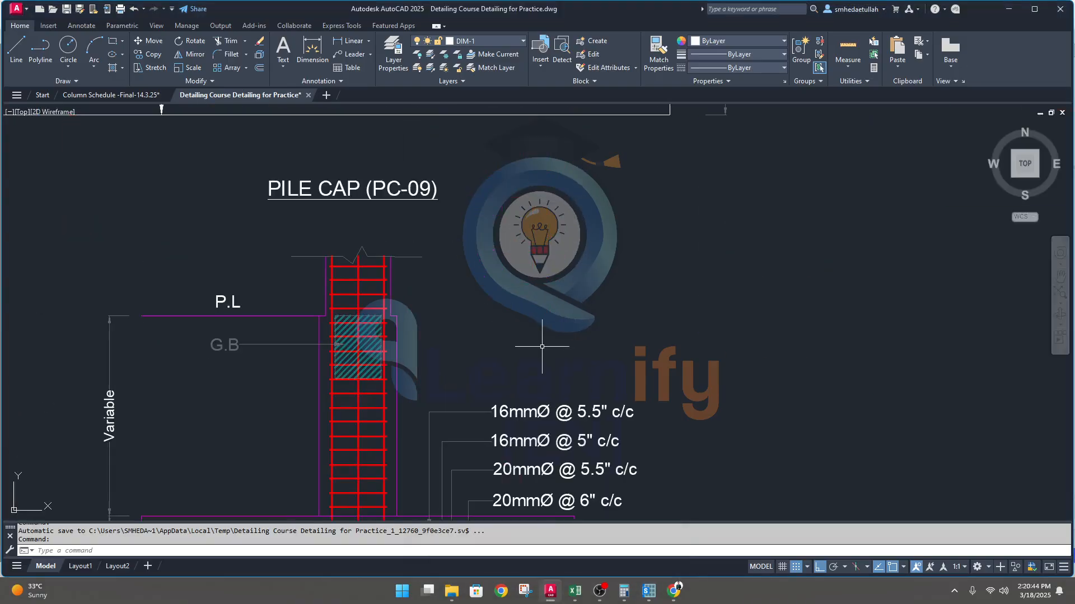
middle_click_drag(543, 384, 569, 159)
scroll(546, 224, "down", 1)
scroll(484, 323, "up", 2)
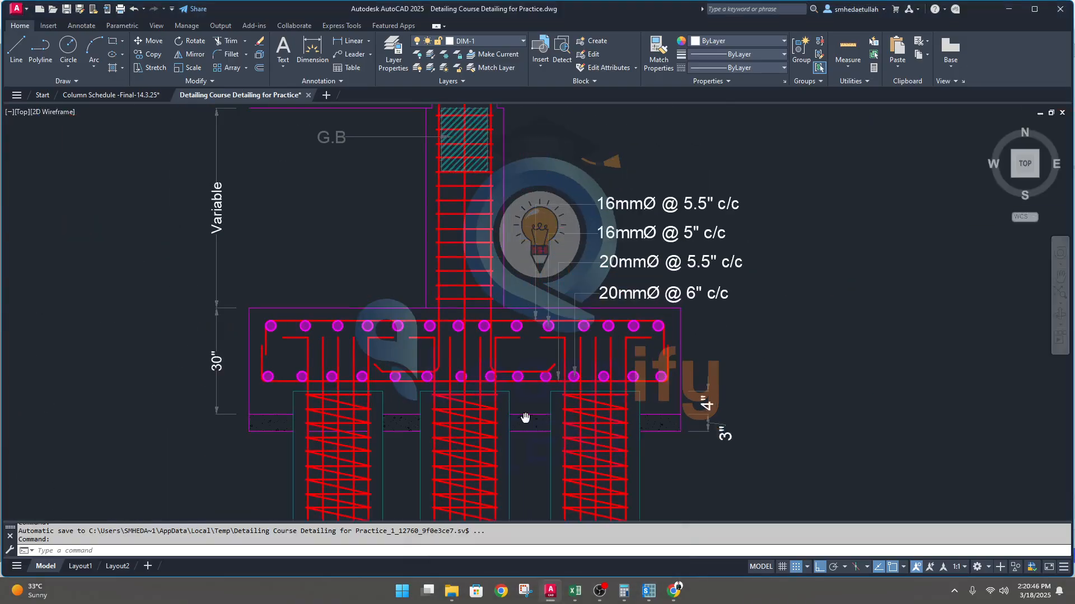
middle_click_drag(518, 394, 448, 421)
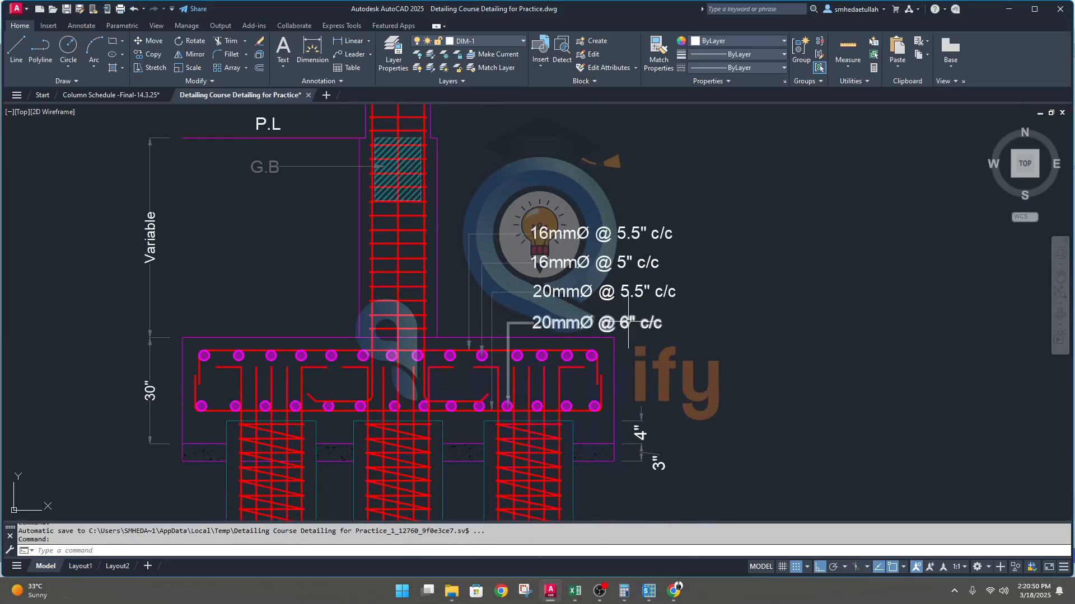
scroll(506, 404, "up", 2)
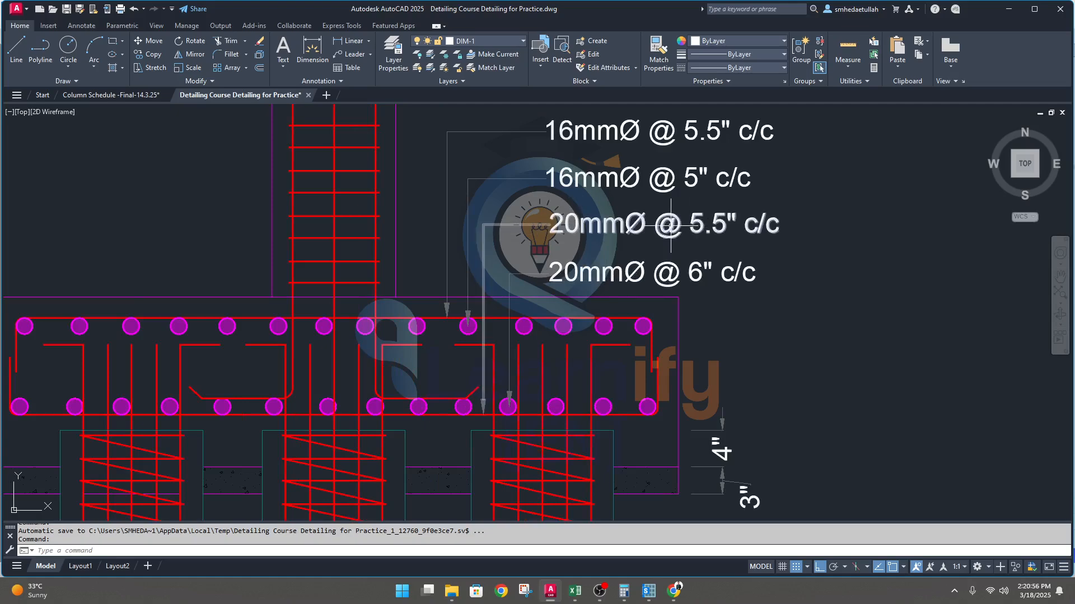
Change the spacing in the lowest 20mmØ rebar callout of the pile cap section to 5.5" c/c
left_click(694, 269)
double_click(694, 270)
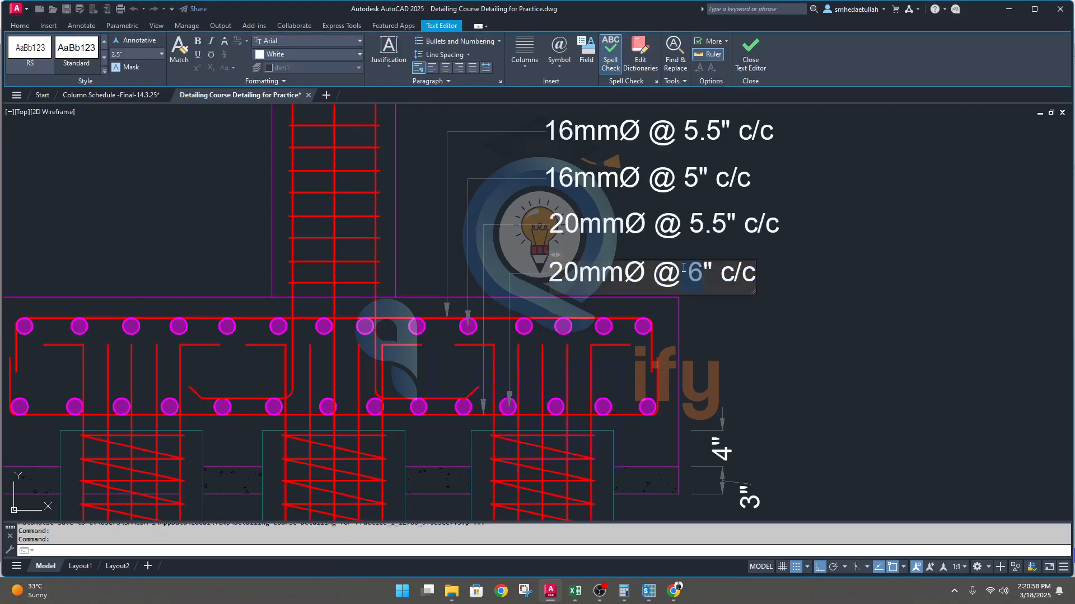
type("5.5")
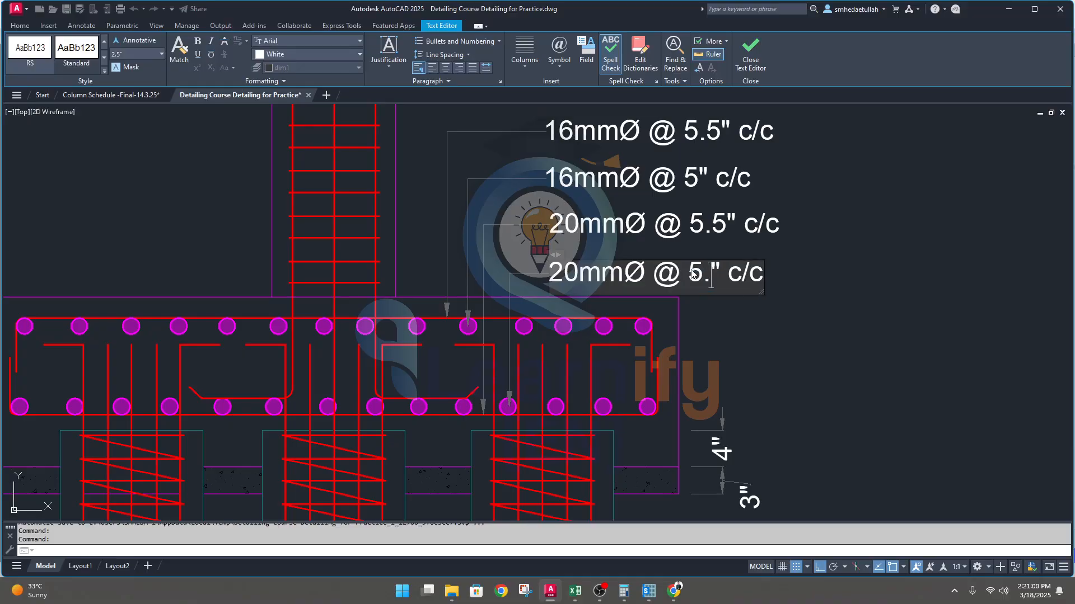
left_click(813, 303)
Change the spacing in the second 16mmØ rebar callout of the pile cap section to 5.5" c/c
left_click(695, 178)
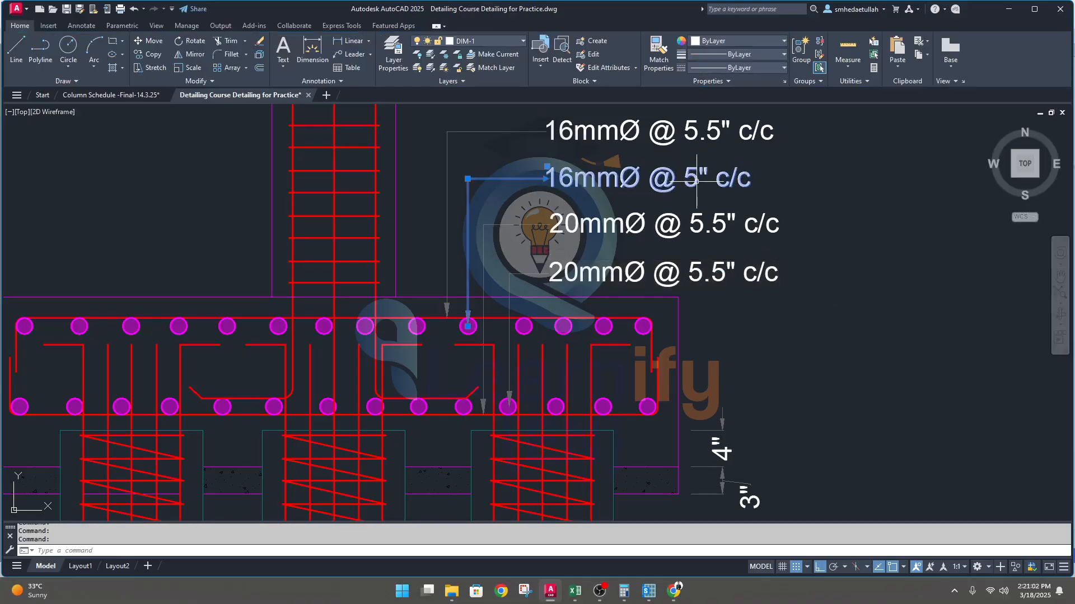
double_click(695, 178)
type(".5")
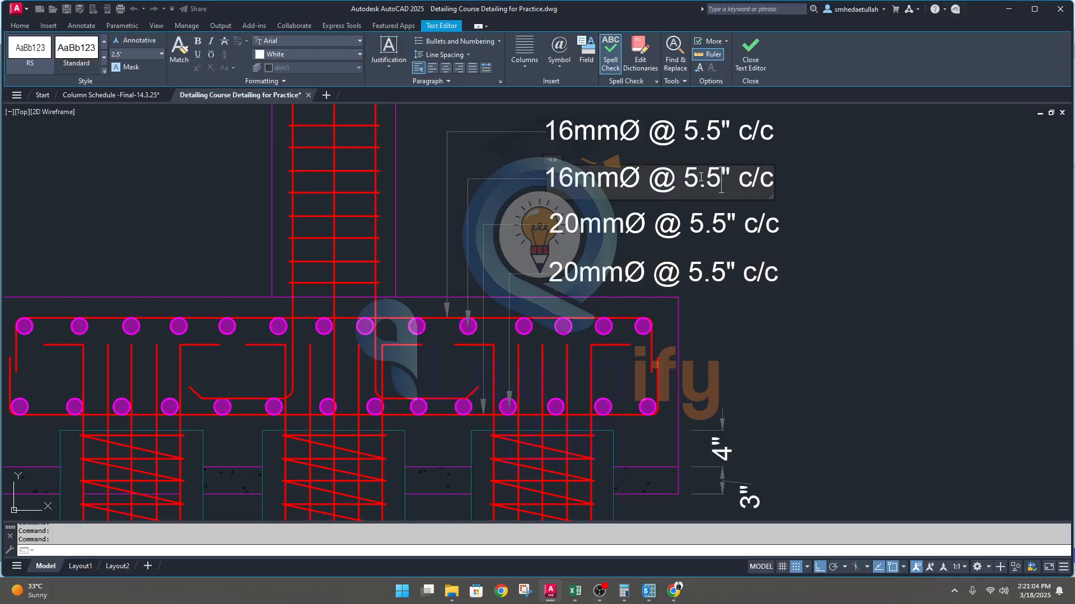
left_click(836, 368)
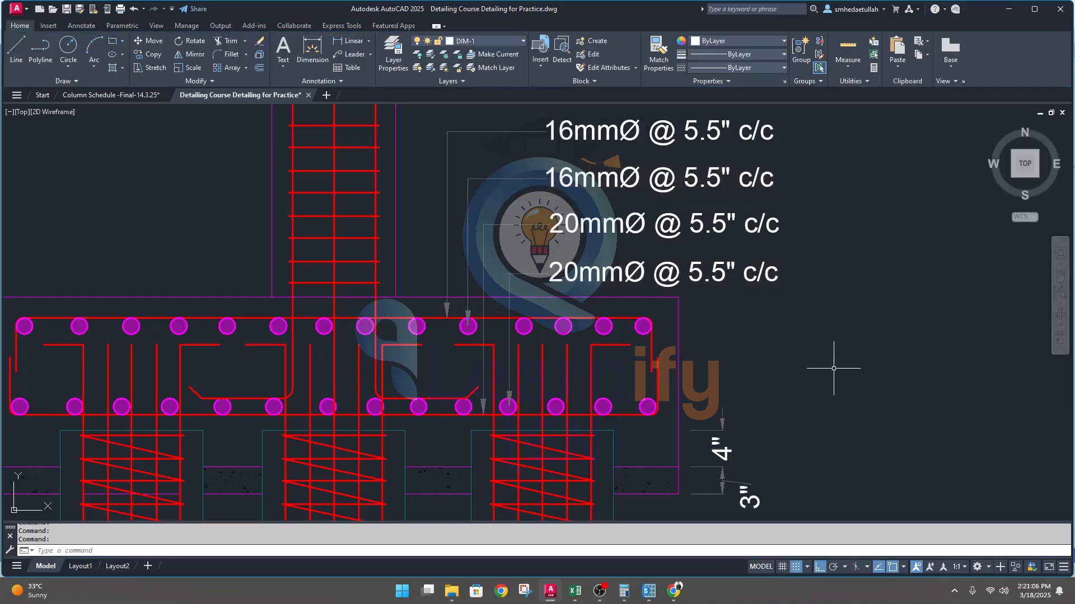
Review the PC-09 pile cap plan's long and short direction rebar against the updated rebar callouts on section A-A
scroll(833, 365, "down", 2)
scroll(816, 359, "down", 3)
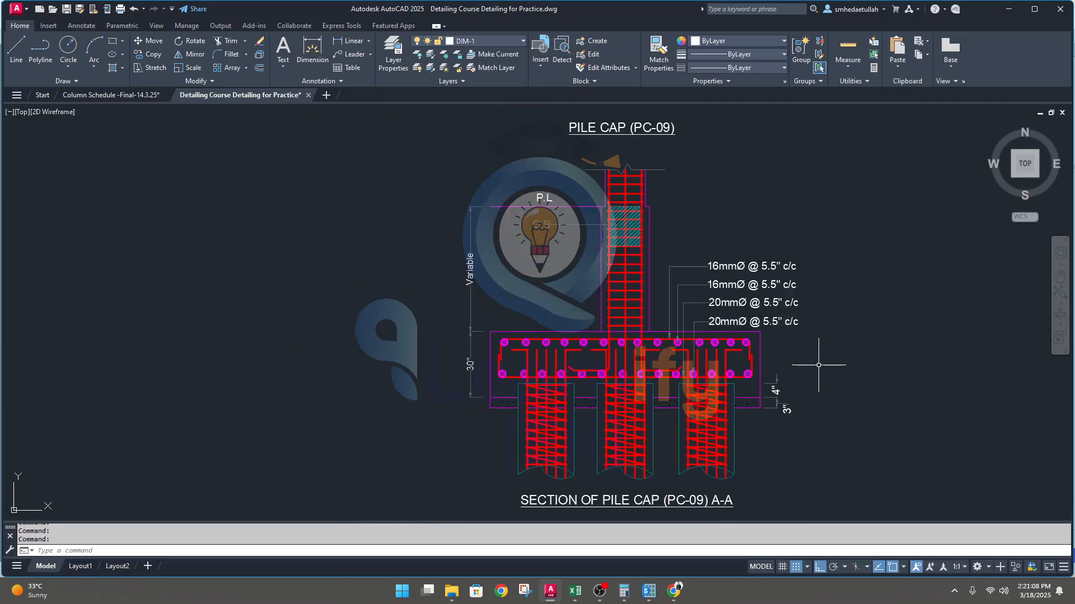
scroll(648, 406, "down", 1)
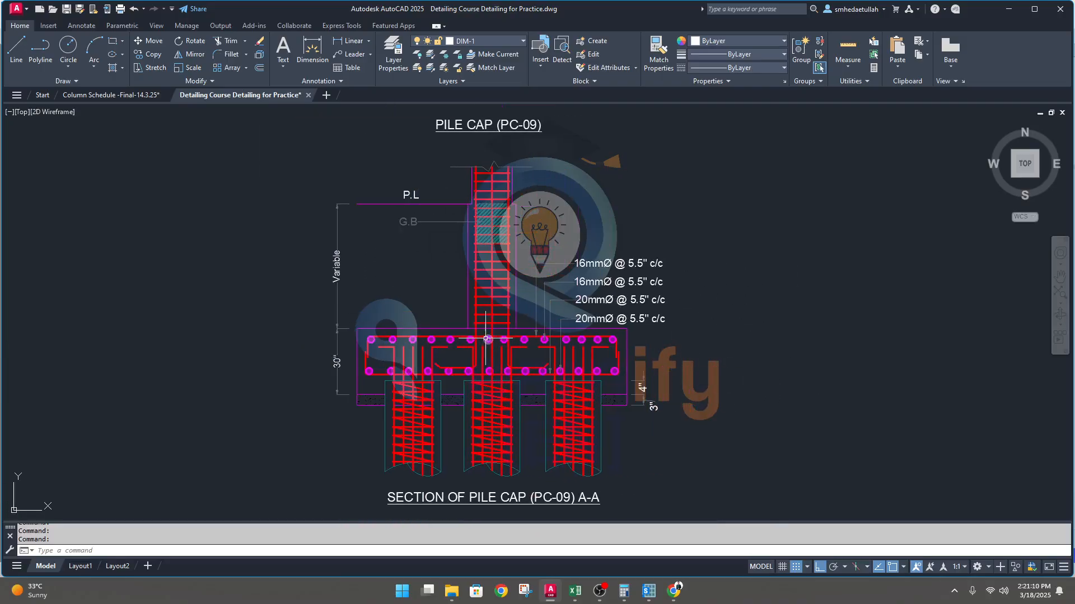
scroll(647, 403, "down", 2)
scroll(545, 251, "down", 2)
middle_click_drag(548, 257, 549, 357)
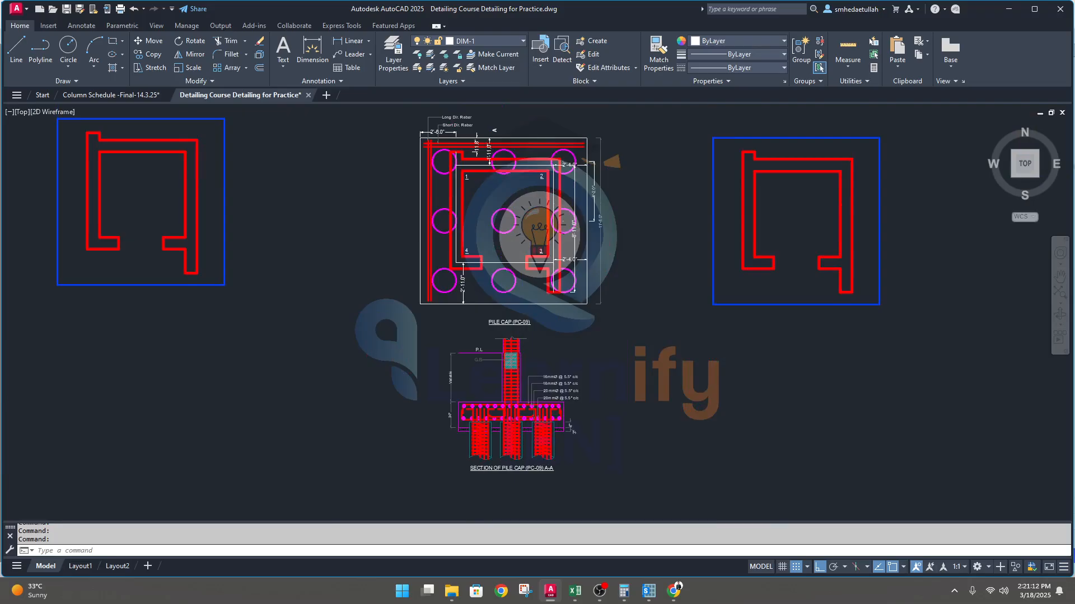
scroll(451, 125, "up", 2)
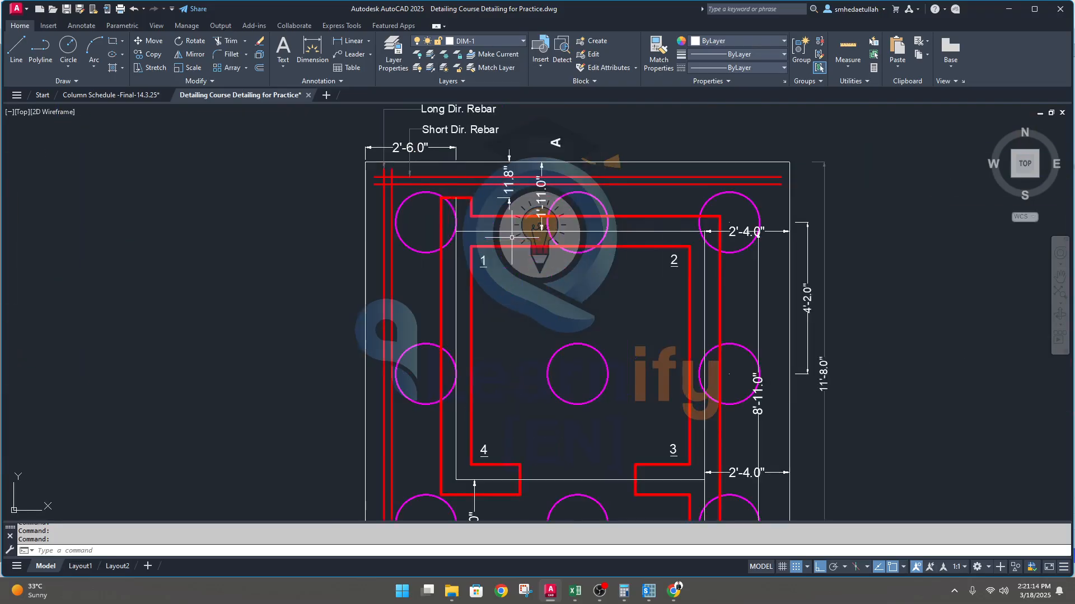
scroll(504, 257, "down", 1)
scroll(504, 293, "down", 1)
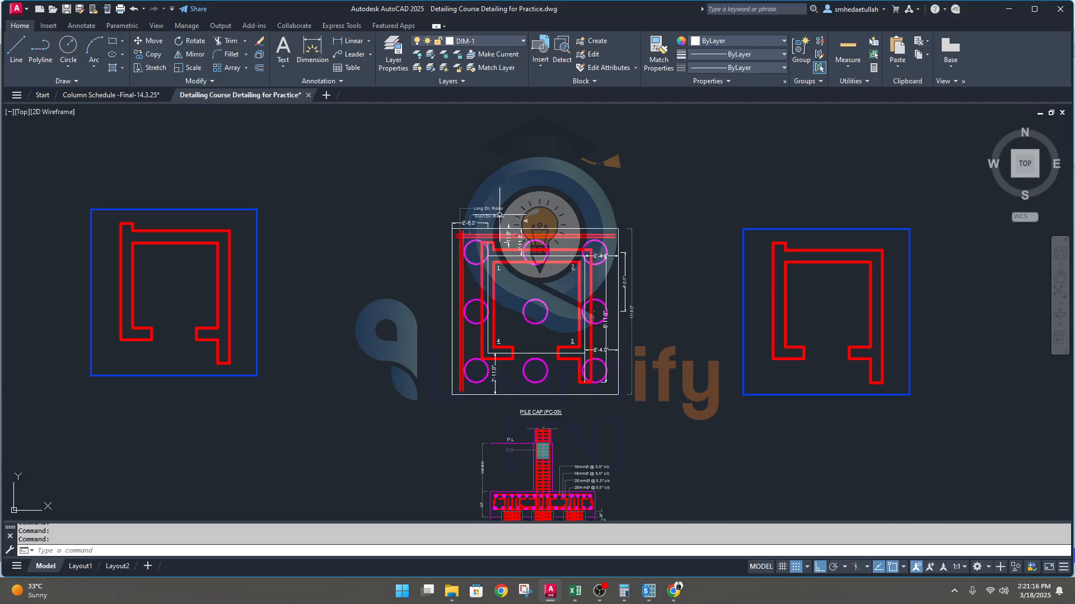
scroll(489, 233, "up", 4)
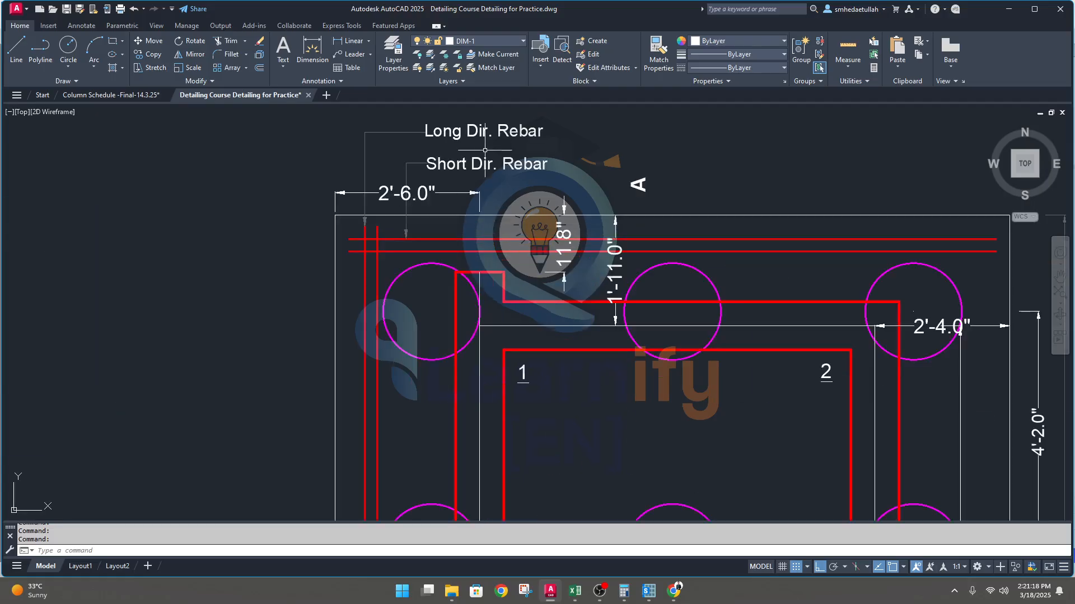
scroll(488, 160, "down", 4)
middle_click_drag(550, 384, 542, 312)
scroll(542, 312, "up", 3)
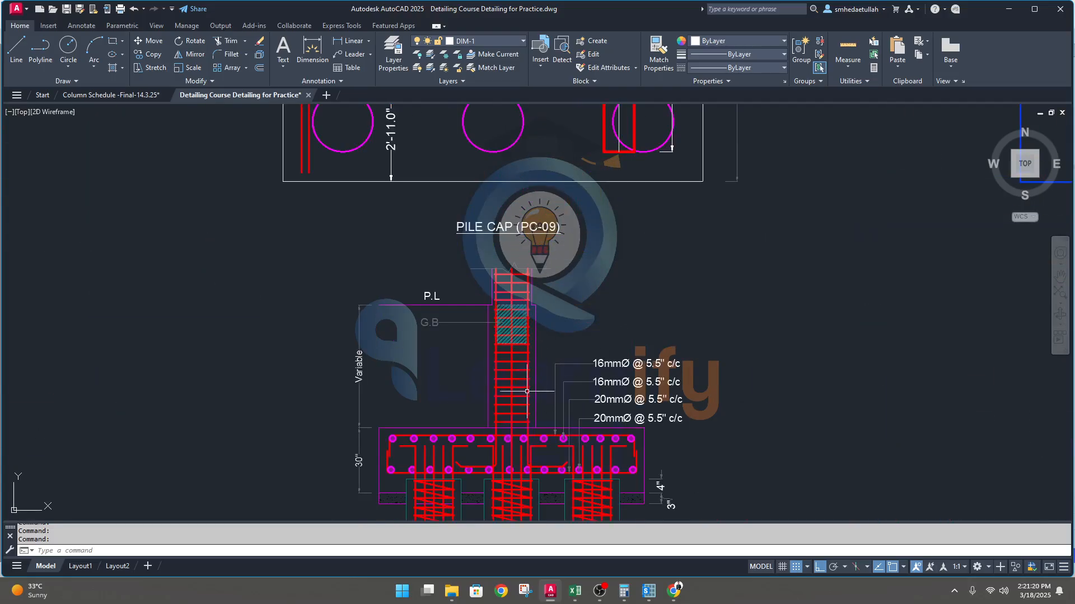
middle_click_drag(474, 359, 469, 285)
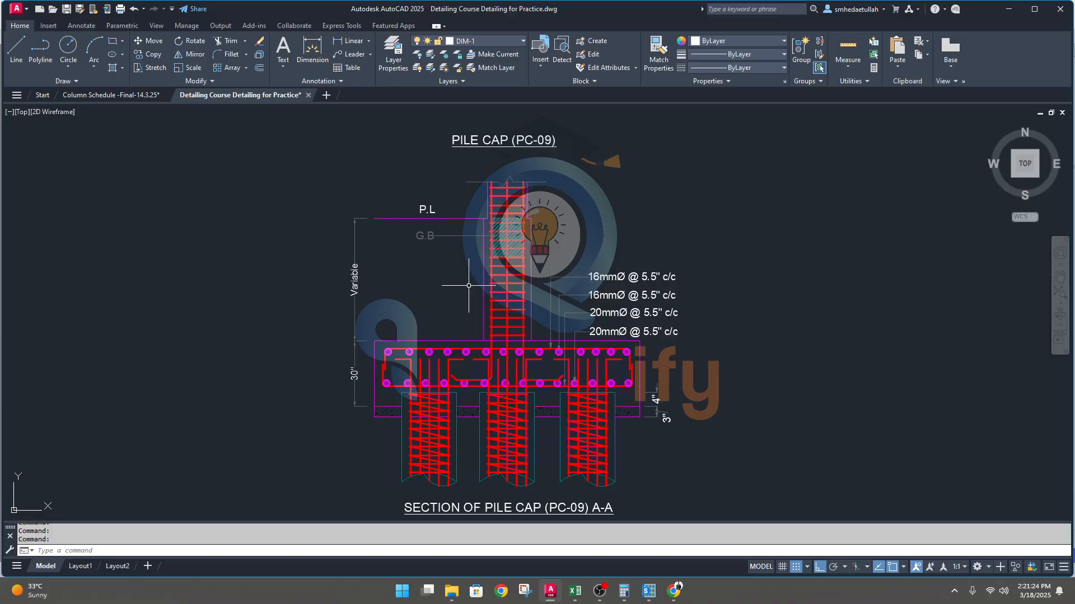
scroll(469, 286, "down", 6)
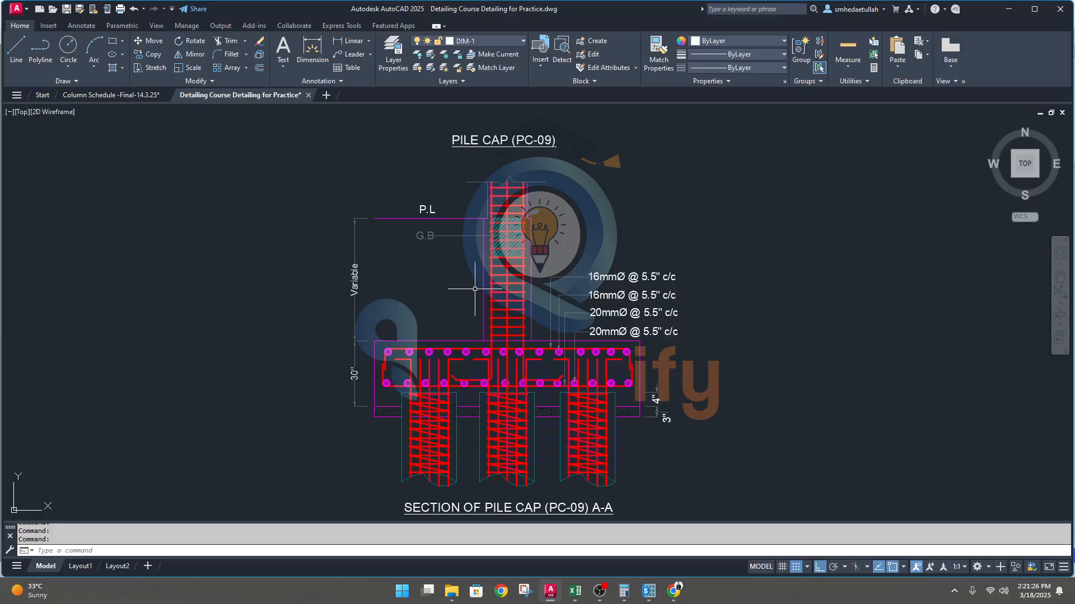